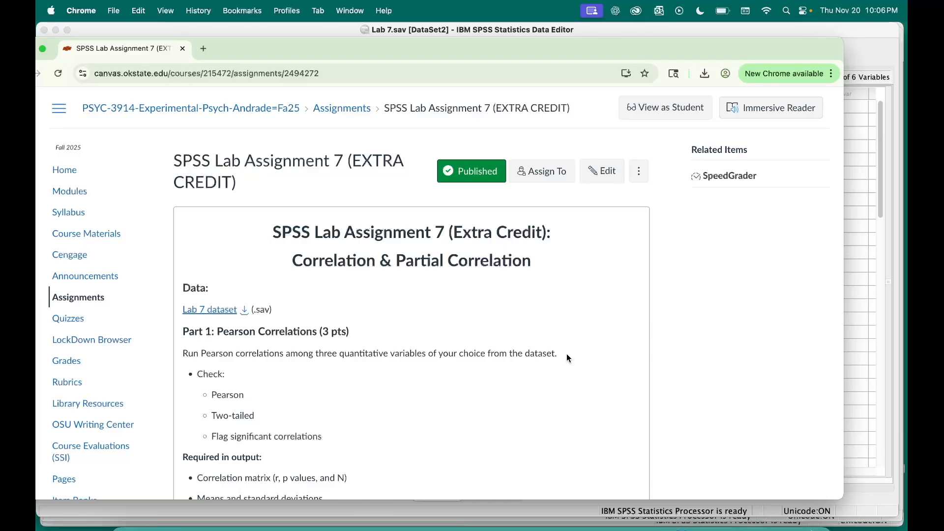
Step: Read the dataset link and the Part 1 Pearson correlation instructions in the SPSS Lab Assignment 7 page
{"action": "scroll", "coordinate": [566, 353], "scroll_direction": "down", "scroll_amount": 1}
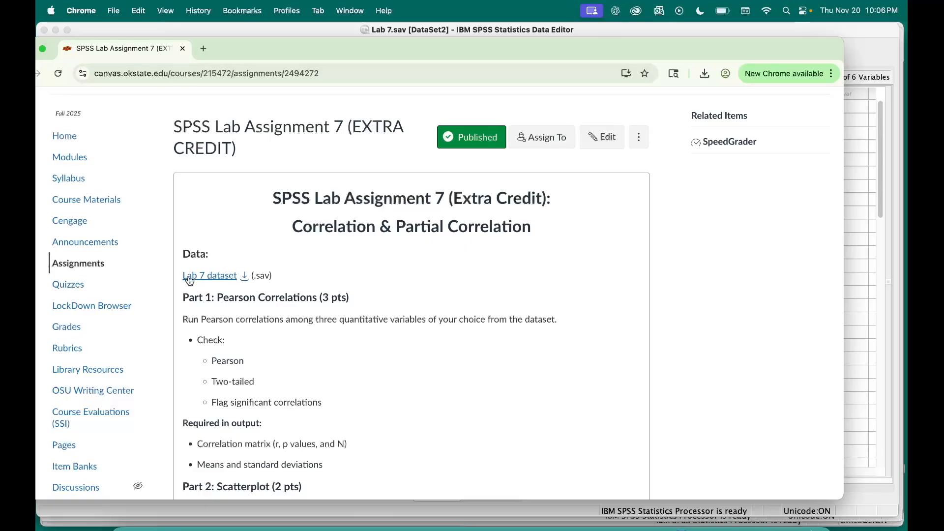
{"action": "scroll", "coordinate": [247, 341], "scroll_direction": "down", "scroll_amount": 3}
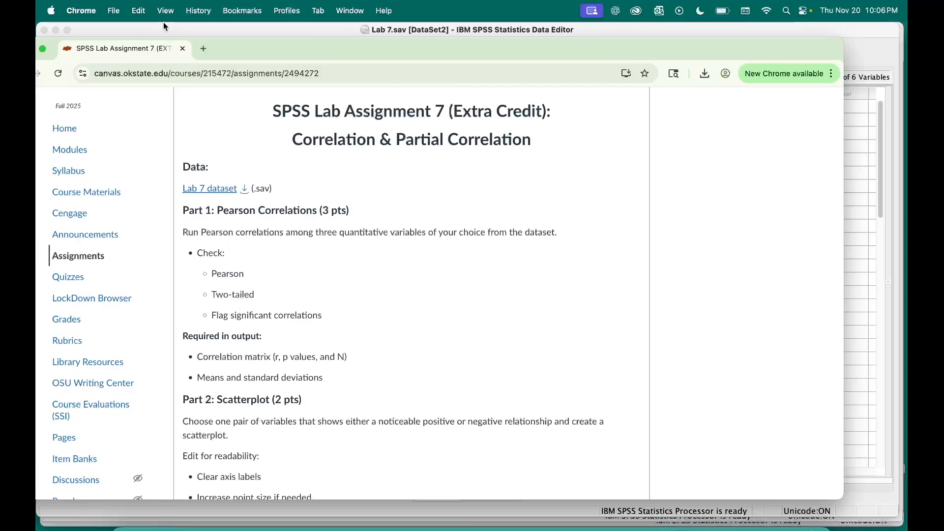
{"action": "scroll", "coordinate": [267, 344], "scroll_direction": "down", "scroll_amount": 1}
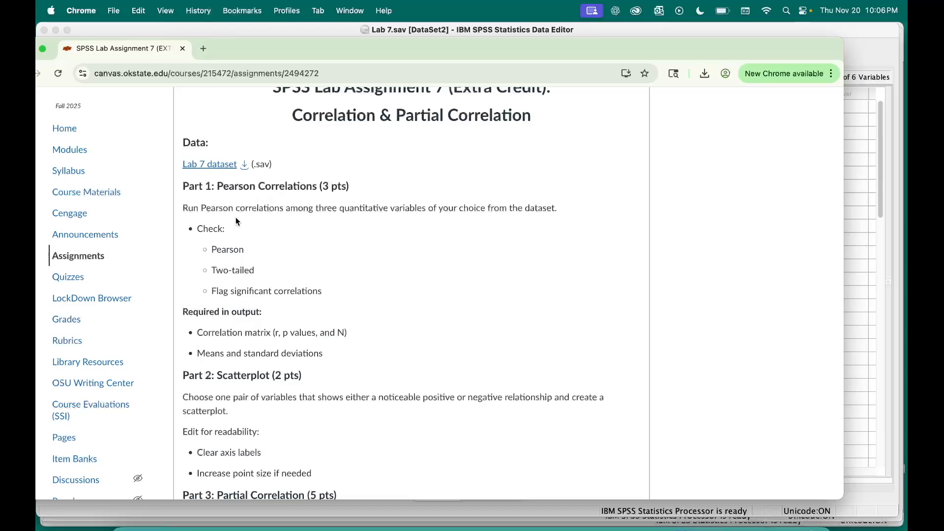
Step: Switch to the SPSS Data Editor and examine the Lab 7 cases, the GPA through Motivation variables and the id column
{"action": "left_click", "coordinate": [164, 24]}
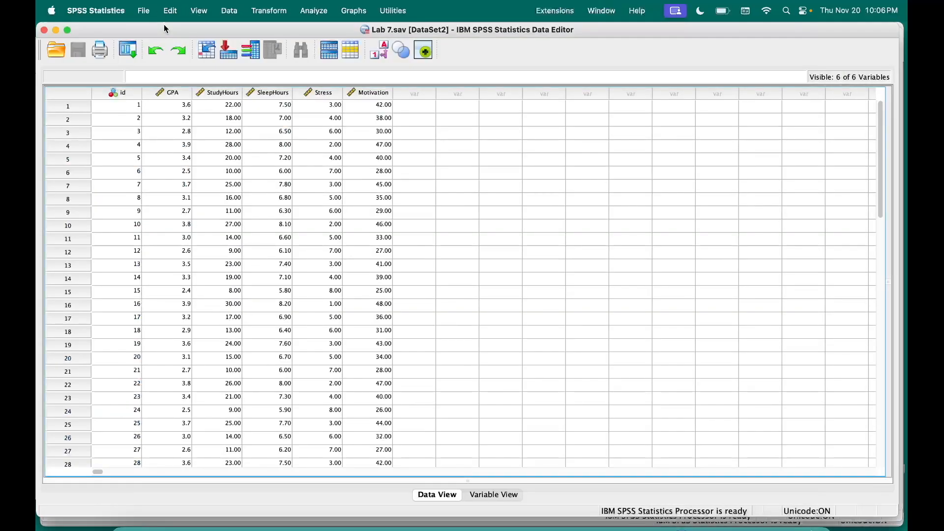
{"action": "scroll", "coordinate": [233, 420], "scroll_direction": "down", "scroll_amount": 3}
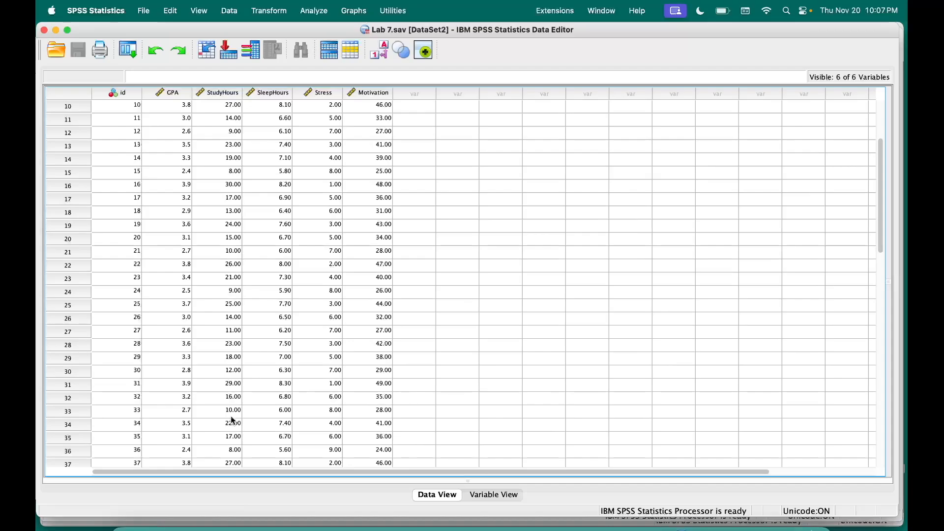
{"action": "scroll", "coordinate": [276, 394], "scroll_direction": "down", "scroll_amount": 9}
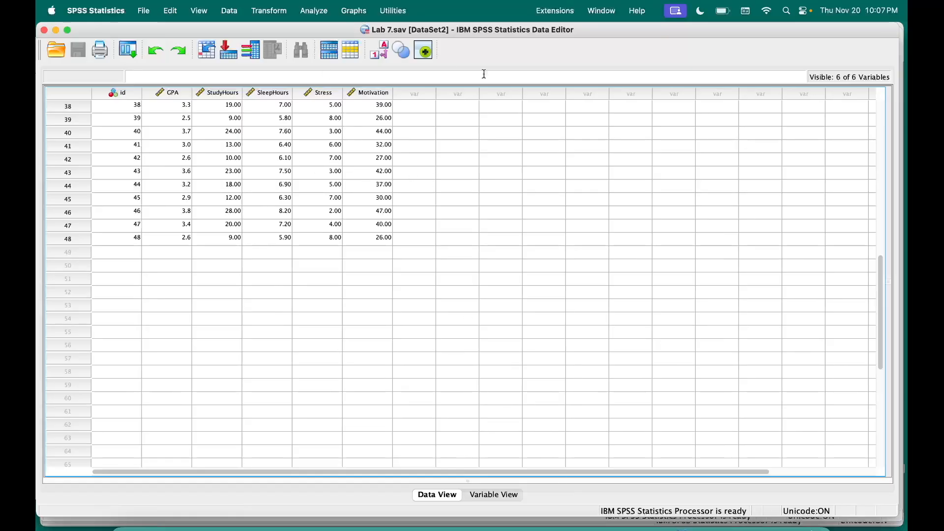
{"action": "scroll", "coordinate": [256, 271], "scroll_direction": "up", "scroll_amount": 12}
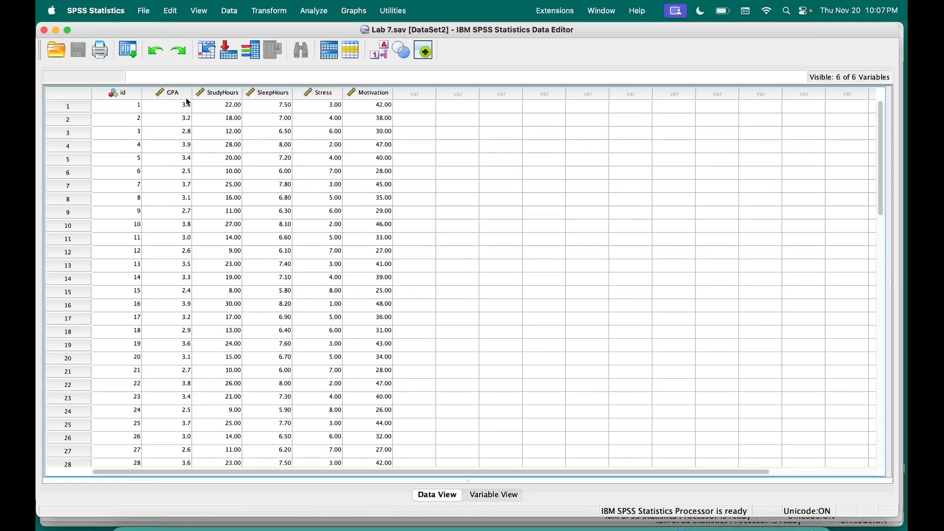
{"action": "left_click_drag", "start_coordinate": [173, 93], "coordinate": [378, 81]}
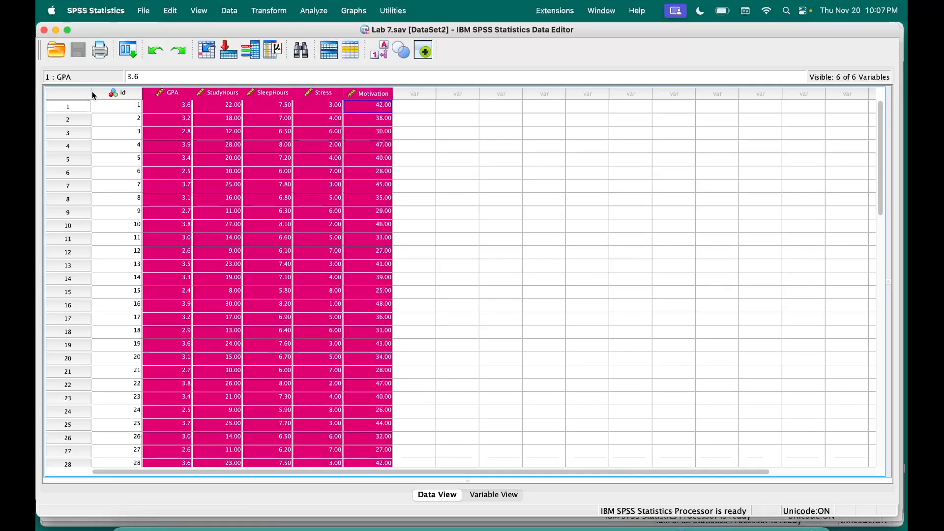
{"action": "left_click", "coordinate": [108, 96]}
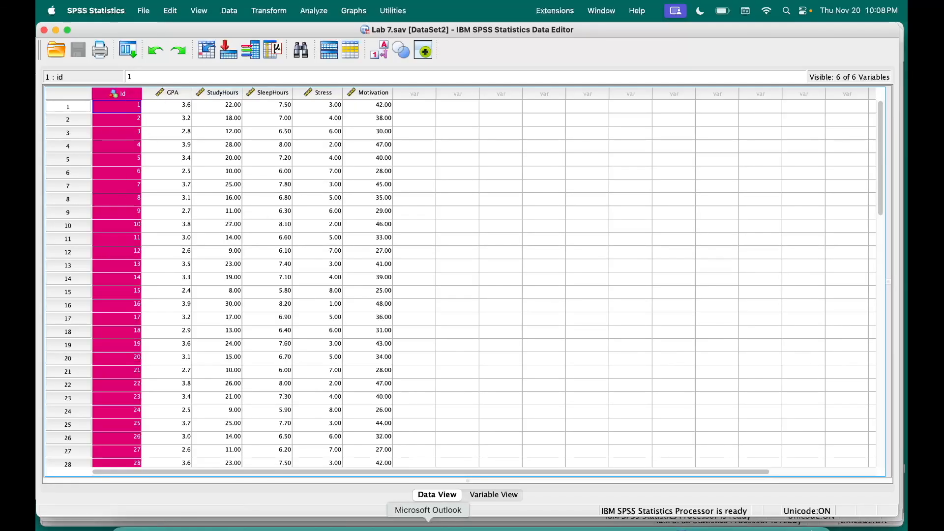
Step: Compare the assignment's three-quantitative-variables requirement in Chrome with the GPA through Motivation columns in the SPSS Data Editor
{"action": "left_click", "coordinate": [397, 525]}
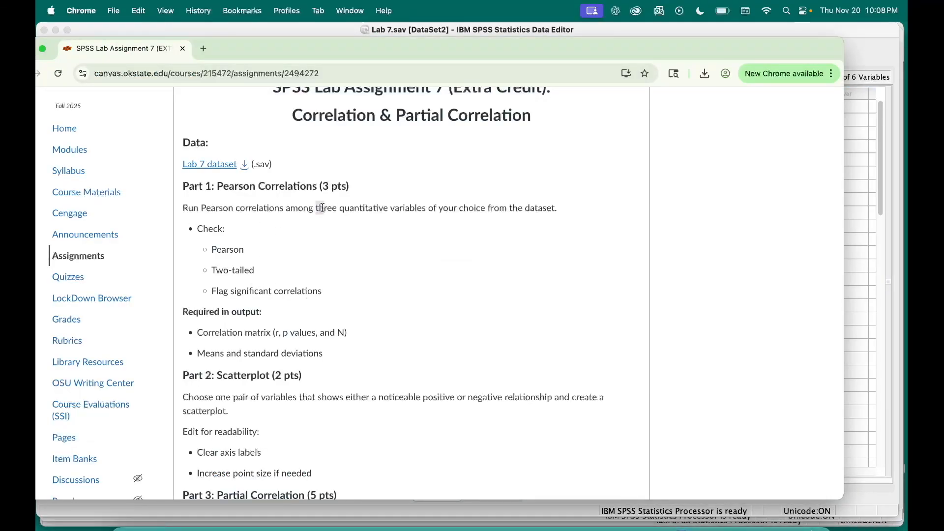
{"action": "left_click_drag", "start_coordinate": [315, 208], "coordinate": [386, 209]}
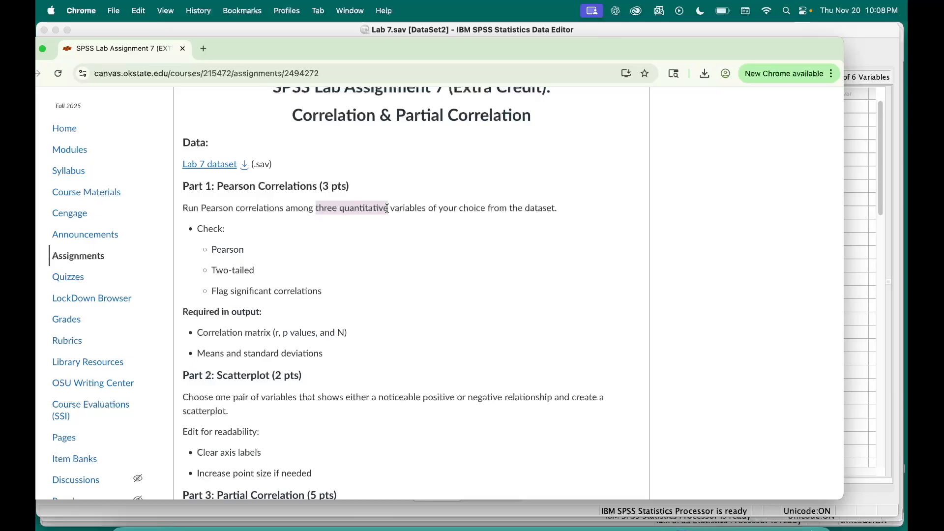
{"action": "left_click", "coordinate": [318, 30]}
{"action": "left_click_drag", "start_coordinate": [178, 94], "coordinate": [349, 95]}
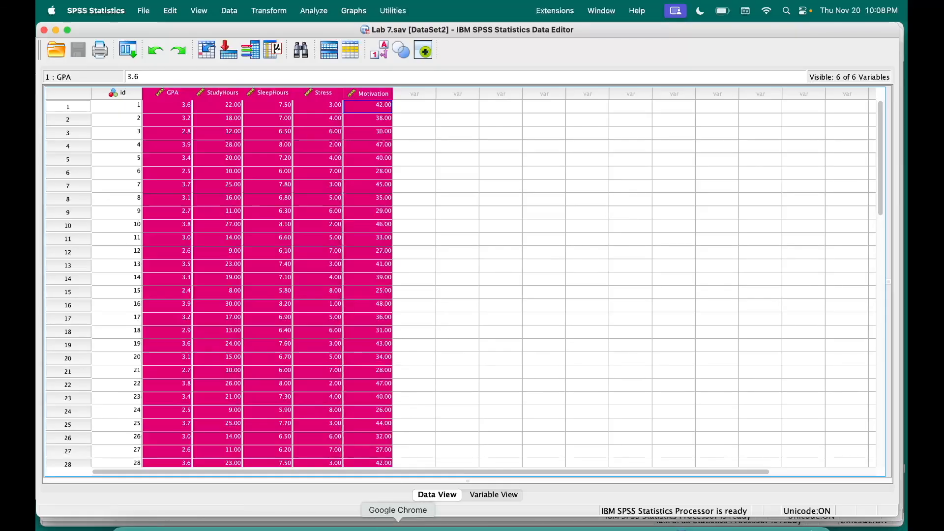
Step: Switch back to Chrome and review the Part 1 Pearson correlation settings and the required correlation matrix output
{"action": "left_click", "coordinate": [398, 527]}
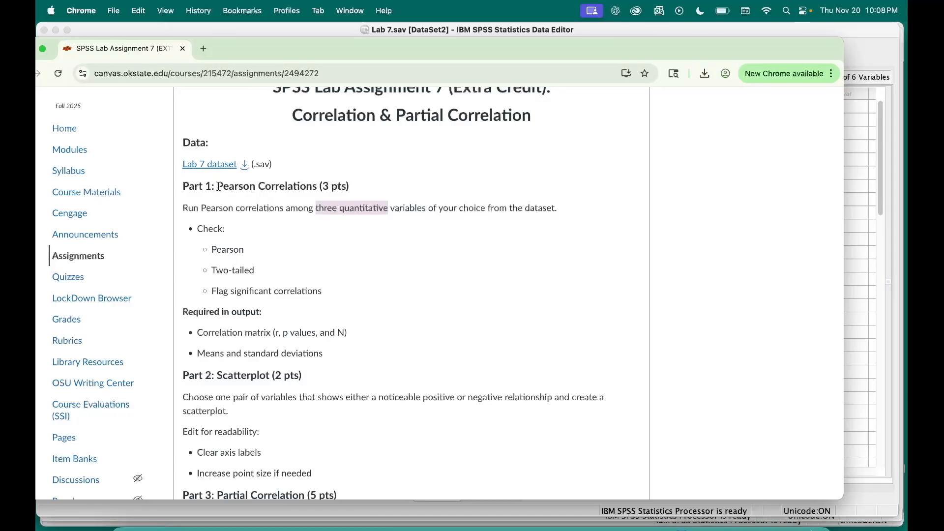
{"action": "left_click_drag", "start_coordinate": [218, 187], "coordinate": [316, 186]}
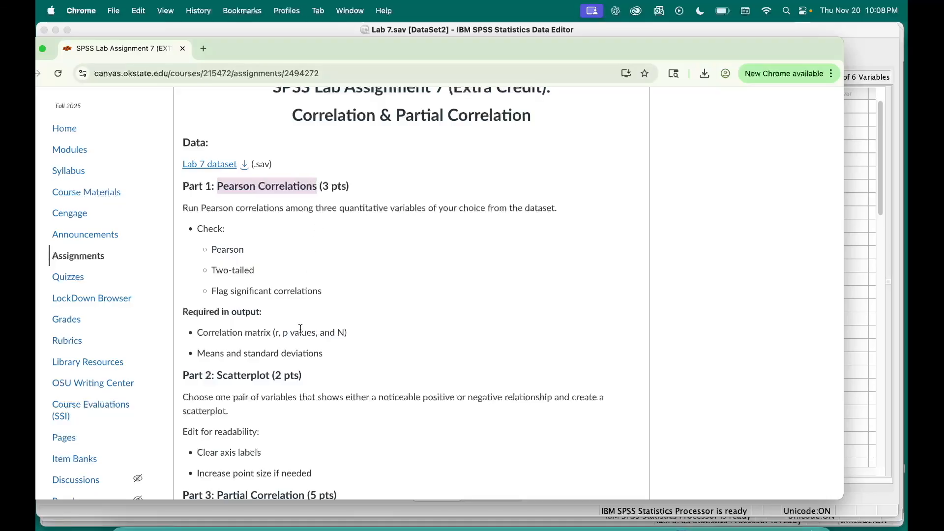
{"action": "scroll", "coordinate": [280, 344], "scroll_direction": "down", "scroll_amount": 5}
{"action": "scroll", "coordinate": [234, 254], "scroll_direction": "up", "scroll_amount": 4}
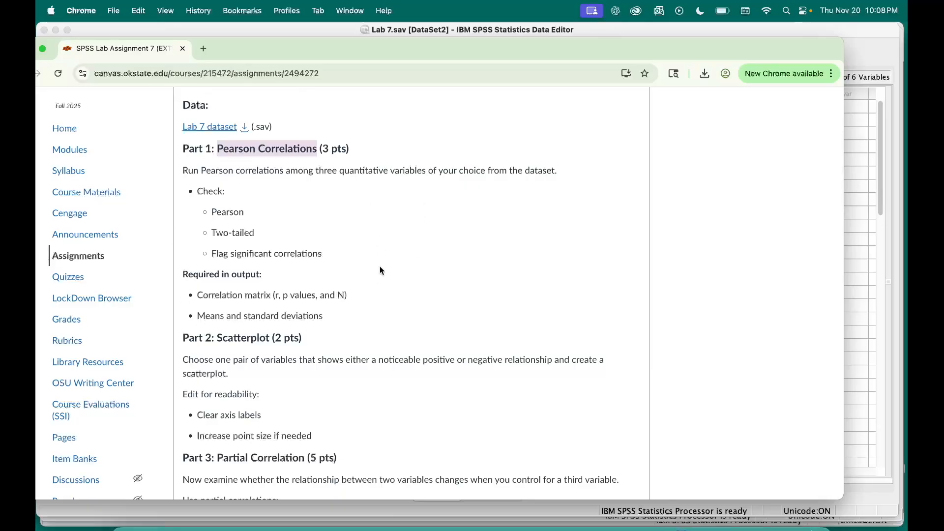
{"action": "left_click_drag", "start_coordinate": [353, 295], "coordinate": [249, 310]}
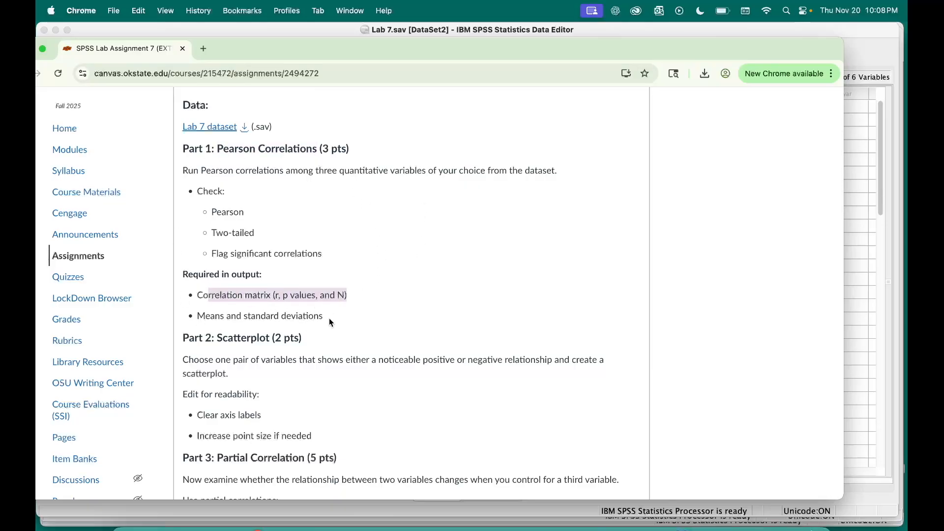
{"action": "left_click", "coordinate": [355, 297]}
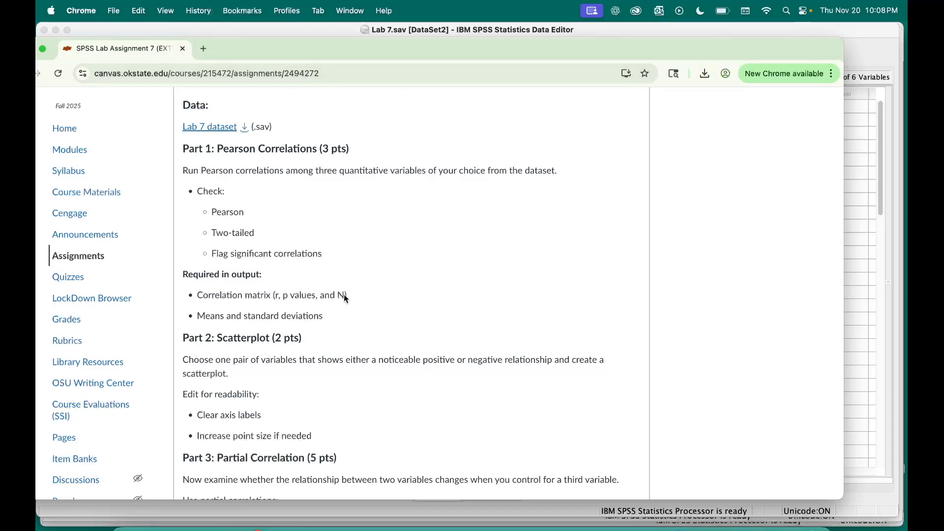
Step: Review the Part 2 scatterplot instructions, highlighting the sentence about choosing one pair of variables
{"action": "scroll", "coordinate": [350, 295], "scroll_direction": "down", "scroll_amount": 3}
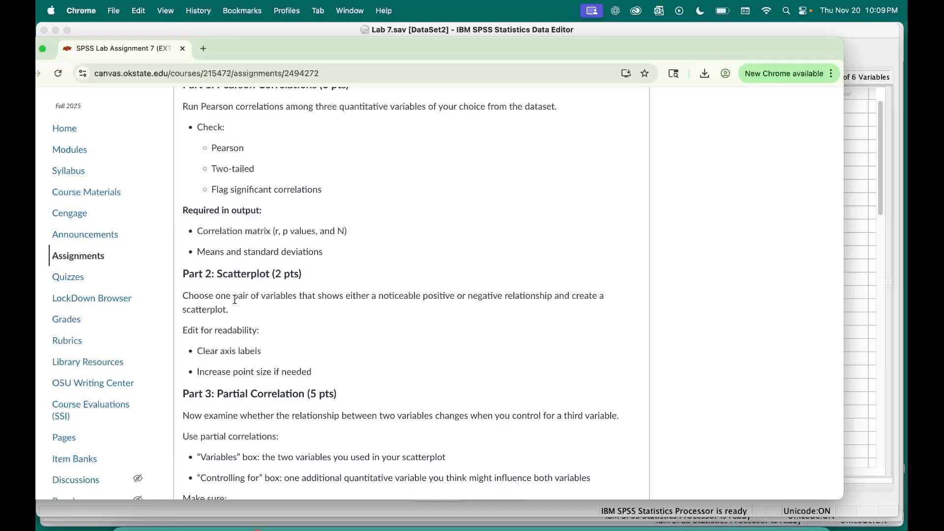
{"action": "scroll", "coordinate": [251, 374], "scroll_direction": "down", "scroll_amount": 5}
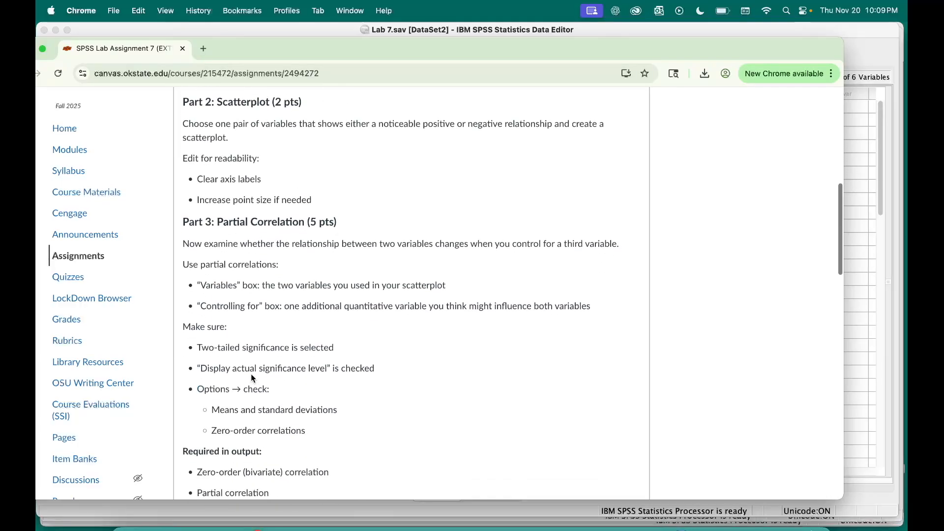
{"action": "left_click_drag", "start_coordinate": [184, 122], "coordinate": [222, 135]}
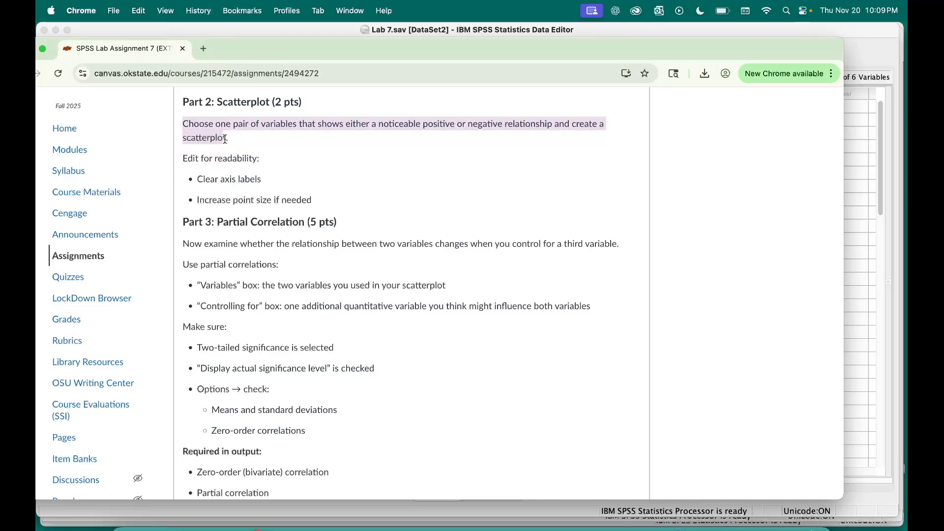
{"action": "left_click_drag", "start_coordinate": [229, 140], "coordinate": [183, 130]}
{"action": "left_click", "coordinate": [252, 140]}
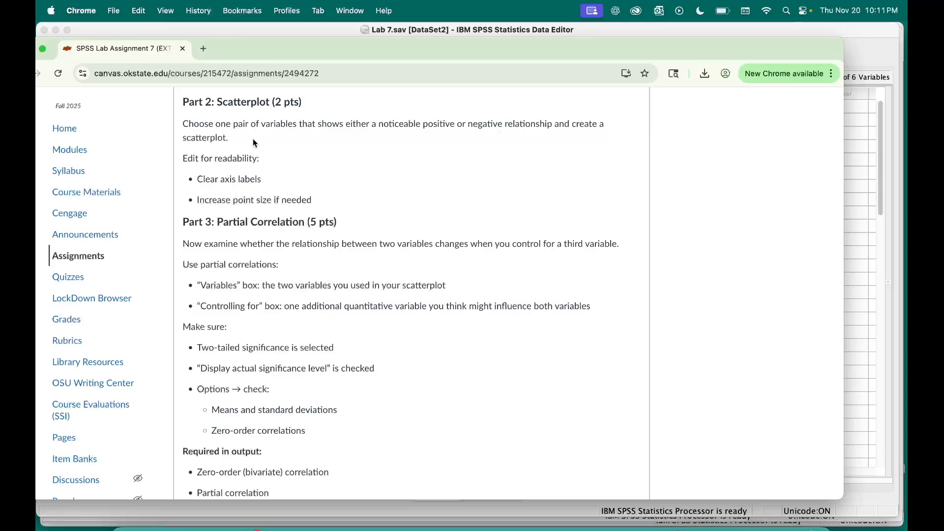
Step: Review the Part 3 partial correlation instructions, comparing them with the Part 1 and Part 2 requirements
{"action": "scroll", "coordinate": [254, 140], "scroll_direction": "down", "scroll_amount": 2}
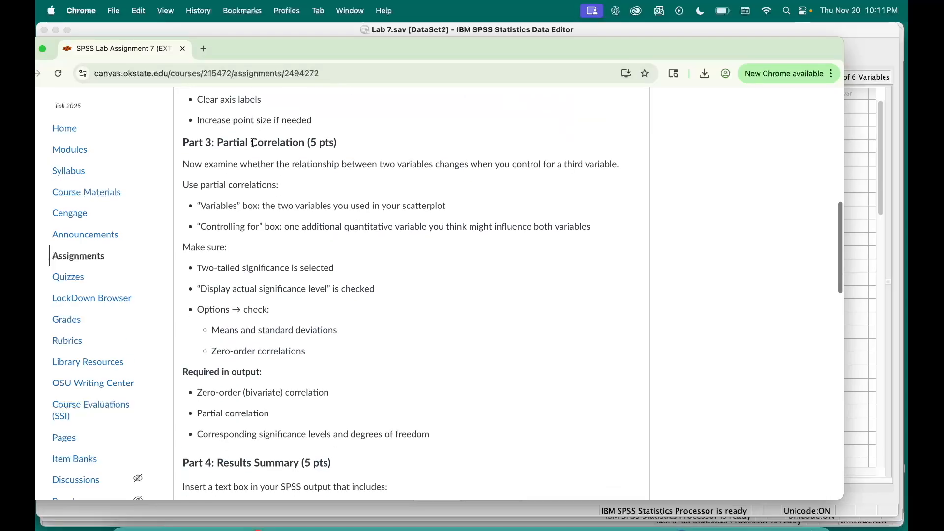
{"action": "scroll", "coordinate": [253, 140], "scroll_direction": "up", "scroll_amount": 2}
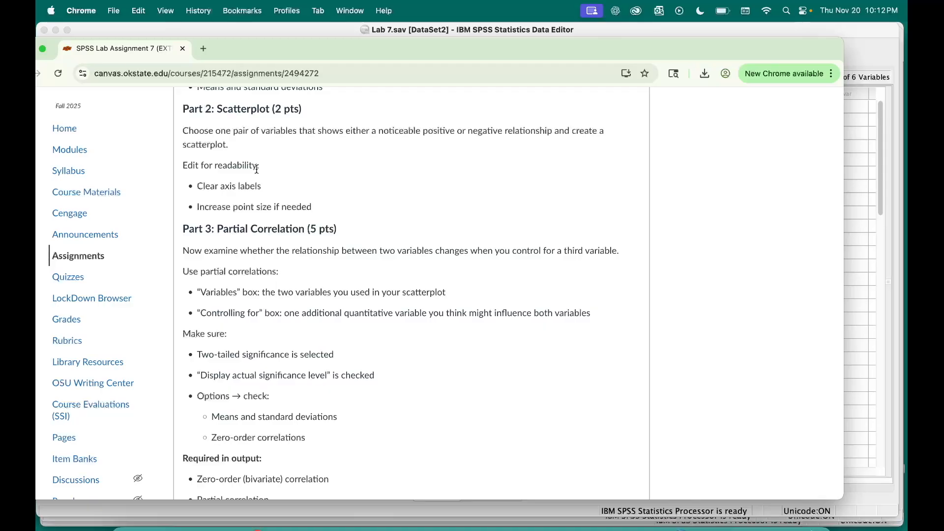
{"action": "scroll", "coordinate": [310, 206], "scroll_direction": "up", "scroll_amount": 5}
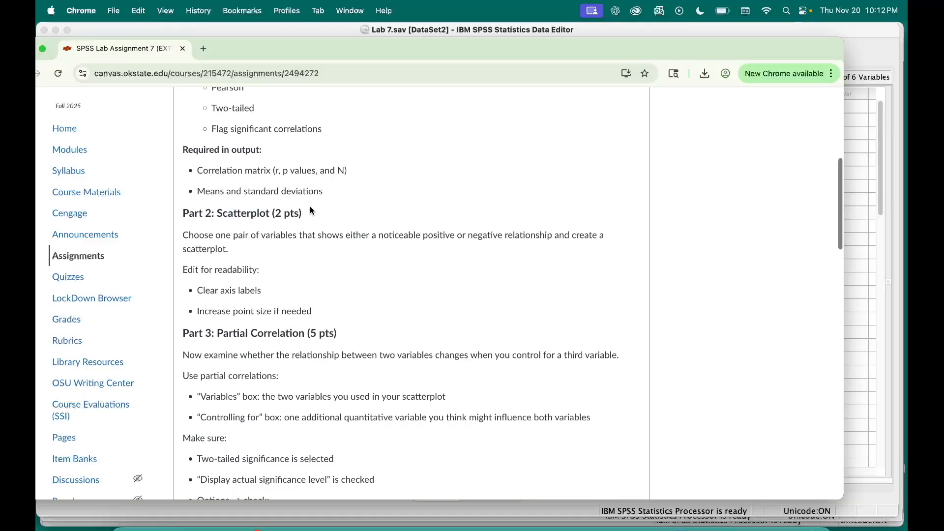
{"action": "scroll", "coordinate": [267, 181], "scroll_direction": "up", "scroll_amount": 5}
{"action": "scroll", "coordinate": [272, 305], "scroll_direction": "down", "scroll_amount": 10}
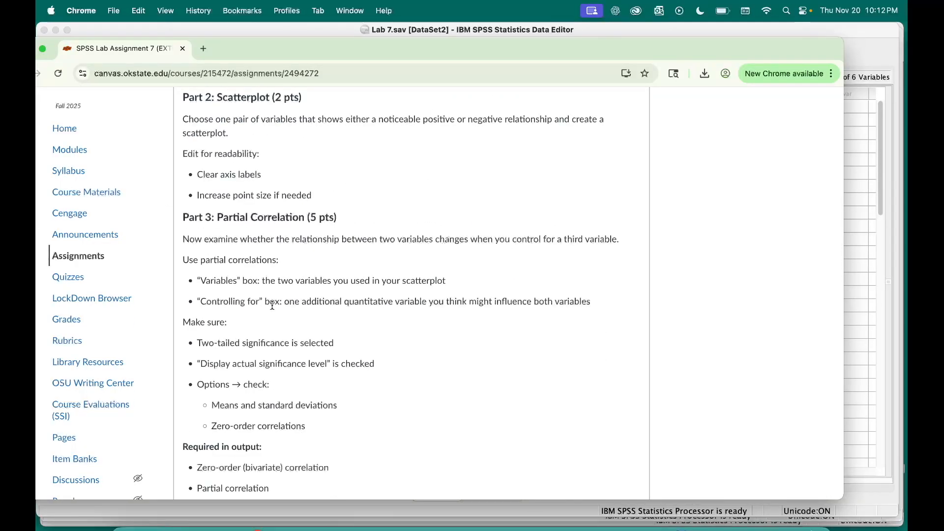
{"action": "scroll", "coordinate": [272, 305], "scroll_direction": "down", "scroll_amount": 3}
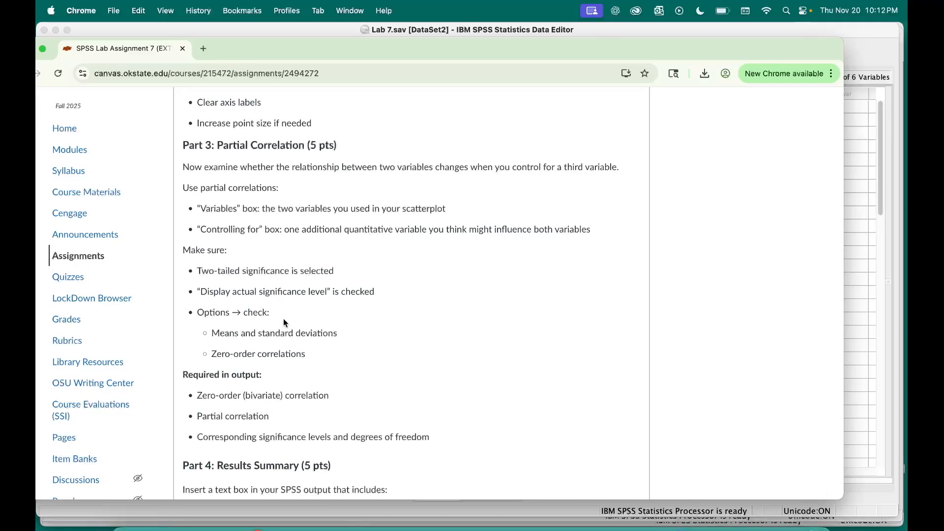
{"action": "scroll", "coordinate": [284, 323], "scroll_direction": "up", "scroll_amount": 12}
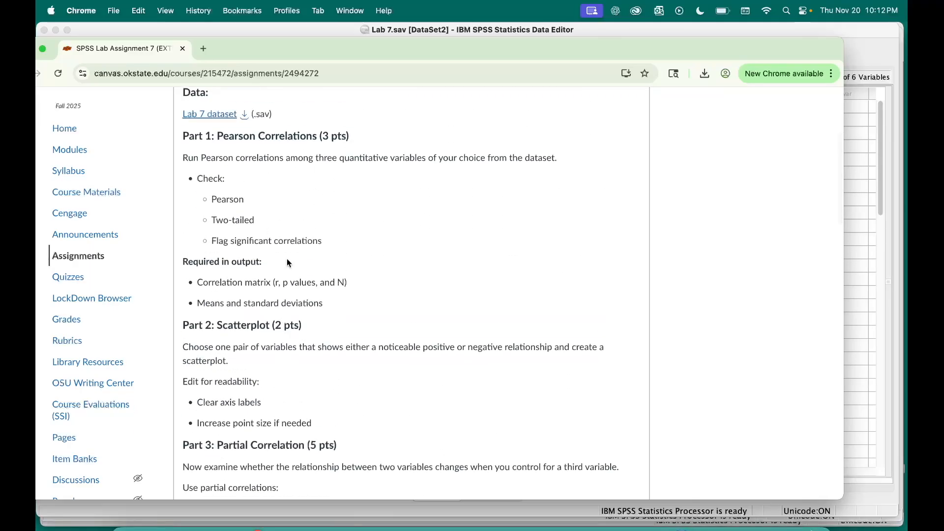
{"action": "scroll", "coordinate": [270, 286], "scroll_direction": "down", "scroll_amount": 7}
{"action": "scroll", "coordinate": [269, 285], "scroll_direction": "down", "scroll_amount": 5}
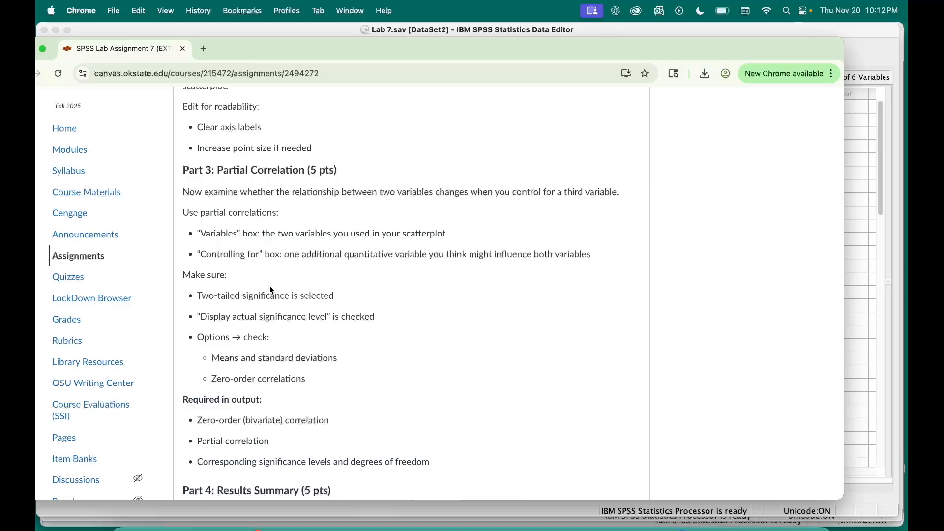
Step: Review the Part 4 results summary requirements, highlighting the text box contents for the Pearson and partial correlations
{"action": "scroll", "coordinate": [269, 290], "scroll_direction": "down", "scroll_amount": 10}
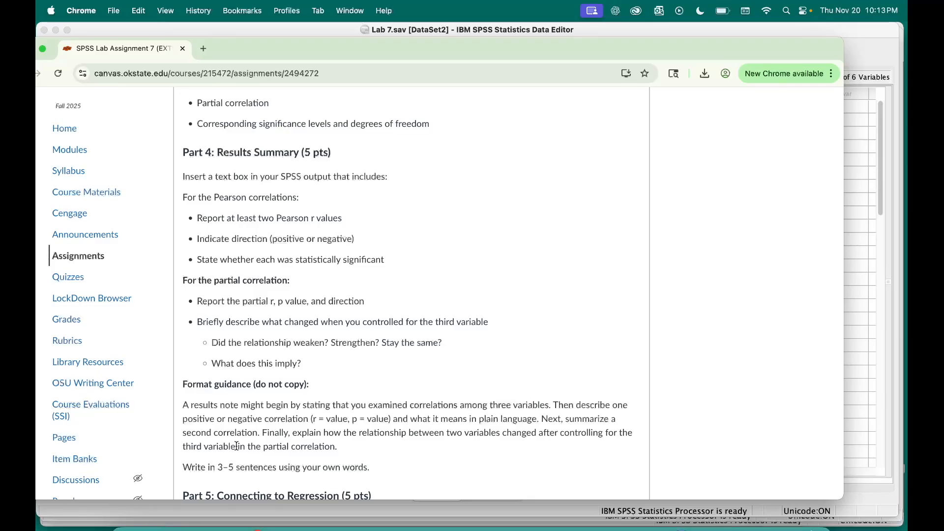
{"action": "left_click_drag", "start_coordinate": [184, 177], "coordinate": [333, 387]}
{"action": "scroll", "coordinate": [332, 387], "scroll_direction": "down", "scroll_amount": 1}
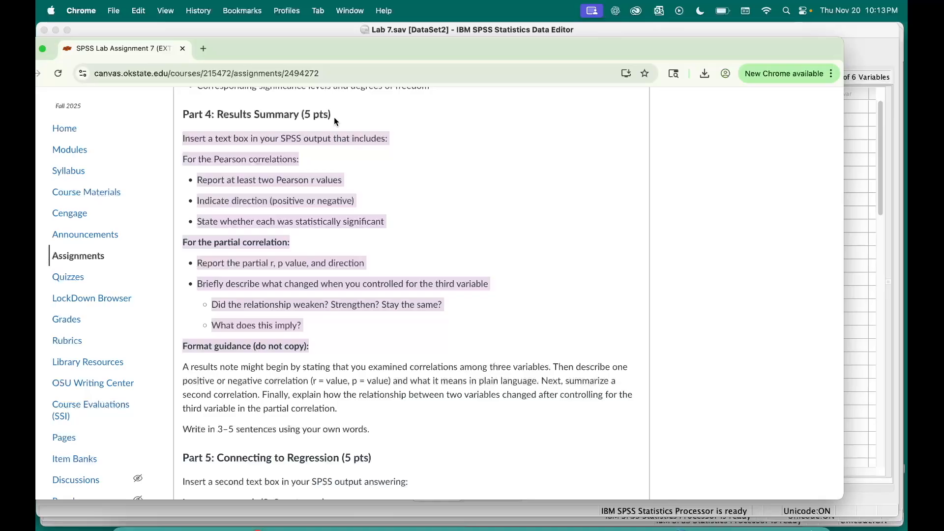
{"action": "scroll", "coordinate": [334, 121], "scroll_direction": "up", "scroll_amount": 10}
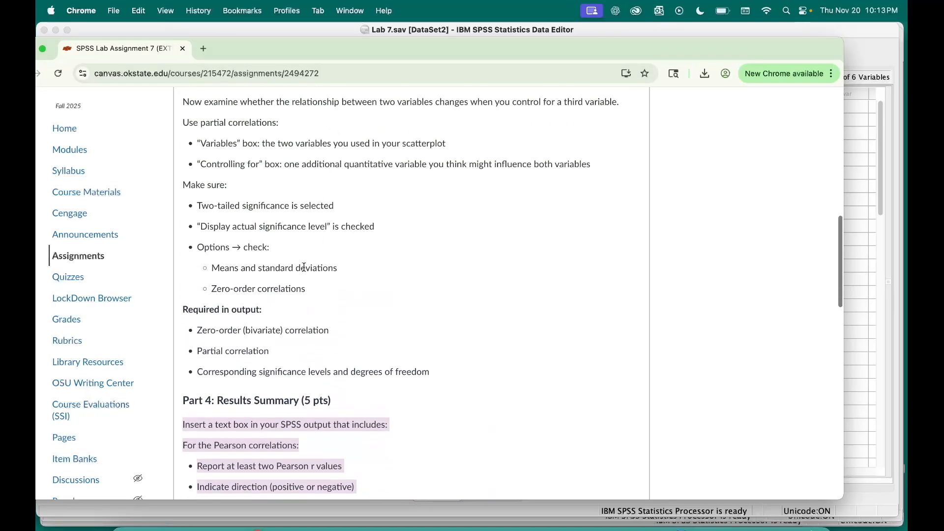
{"action": "scroll", "coordinate": [303, 266], "scroll_direction": "up", "scroll_amount": 5}
{"action": "scroll", "coordinate": [305, 295], "scroll_direction": "down", "scroll_amount": 10}
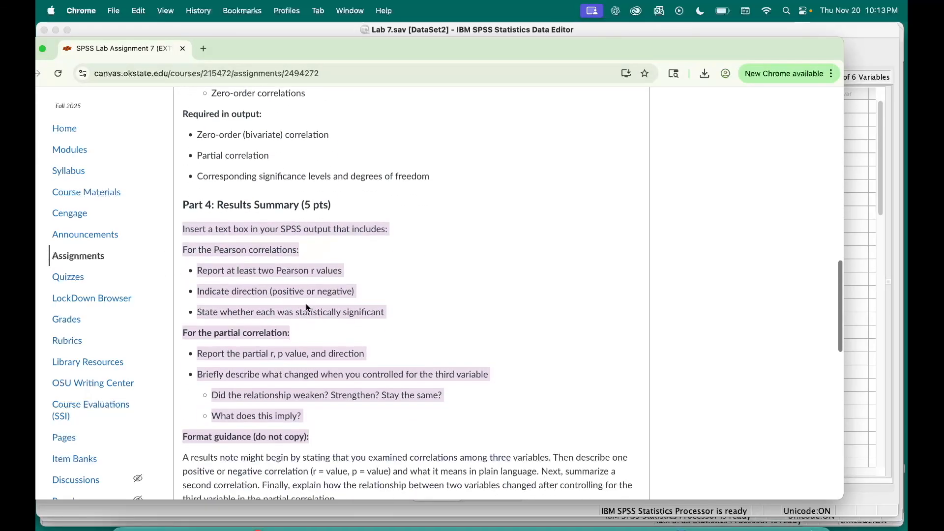
Step: Read the Part 5 regression question and return to the Part 1 instructions at the start of the assignment
{"action": "scroll", "coordinate": [306, 308], "scroll_direction": "down", "scroll_amount": 2}
{"action": "scroll", "coordinate": [310, 310], "scroll_direction": "down", "scroll_amount": 5}
{"action": "scroll", "coordinate": [300, 347], "scroll_direction": "down", "scroll_amount": 3}
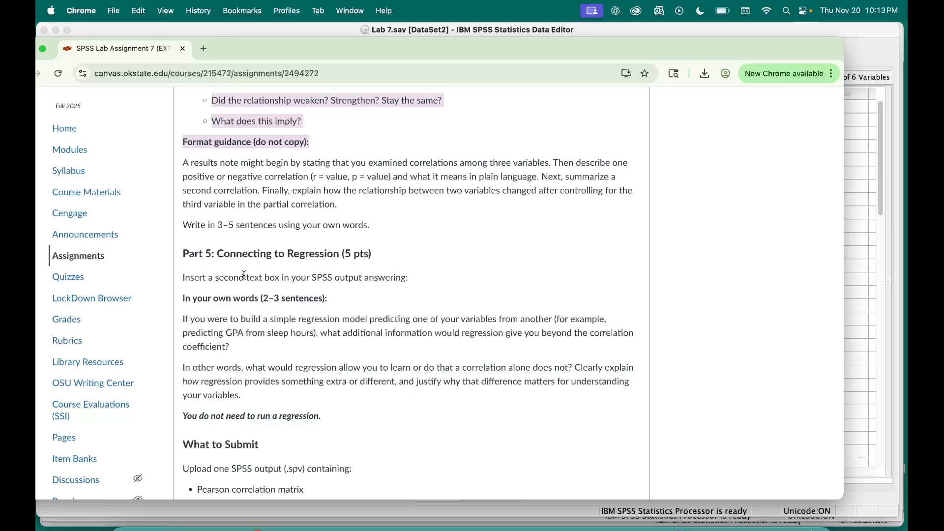
{"action": "scroll", "coordinate": [244, 275], "scroll_direction": "up", "scroll_amount": 15}
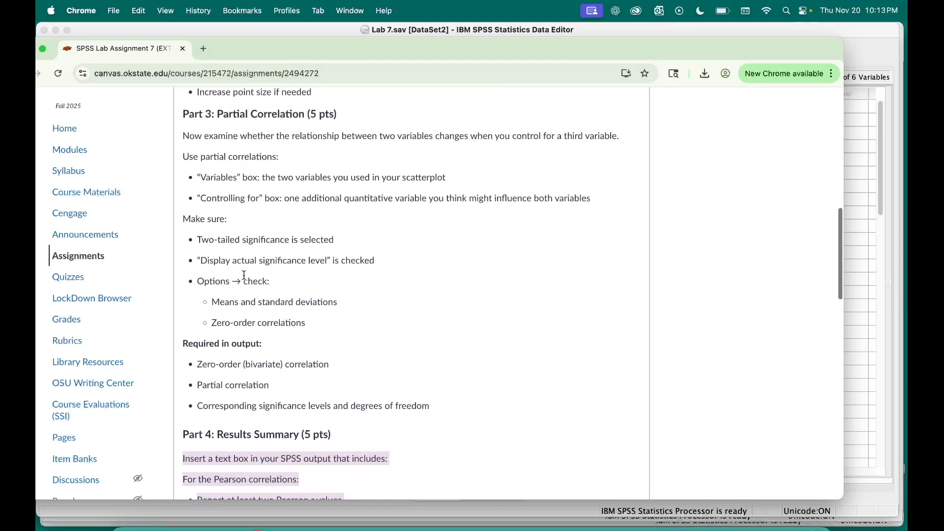
{"action": "scroll", "coordinate": [244, 278], "scroll_direction": "up", "scroll_amount": 2}
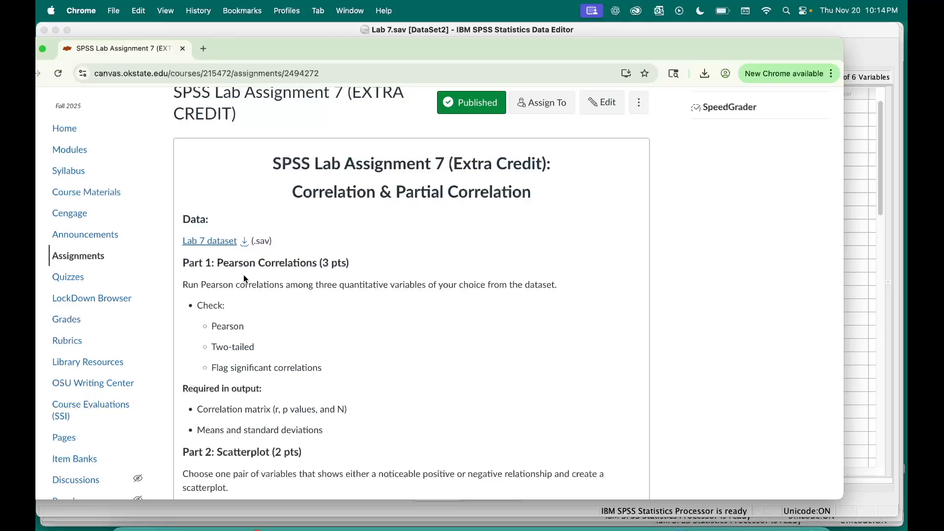
Step: Switch to the Lab 7 dataset in SPSS and examine the StudyHours, SleepHours, Stress and Motivation columns
{"action": "left_click", "coordinate": [304, 31]}
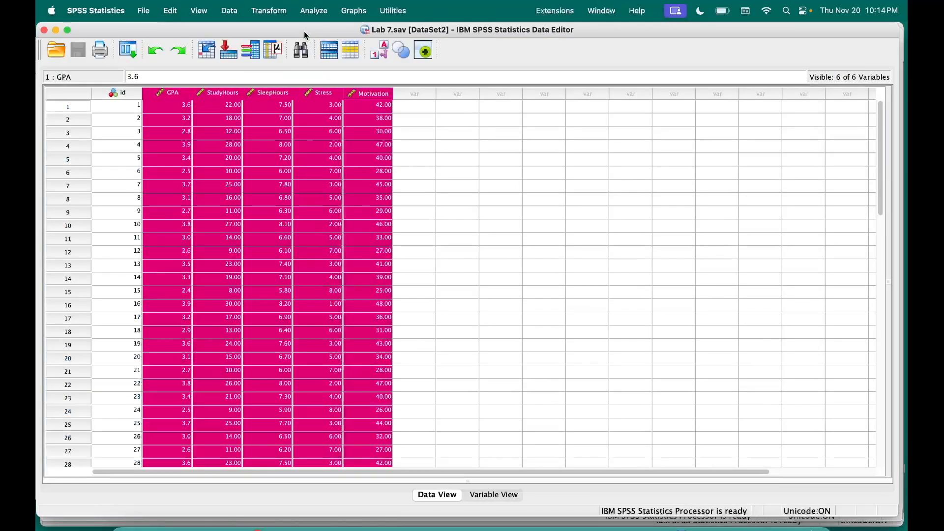
{"action": "left_click", "coordinate": [453, 175]}
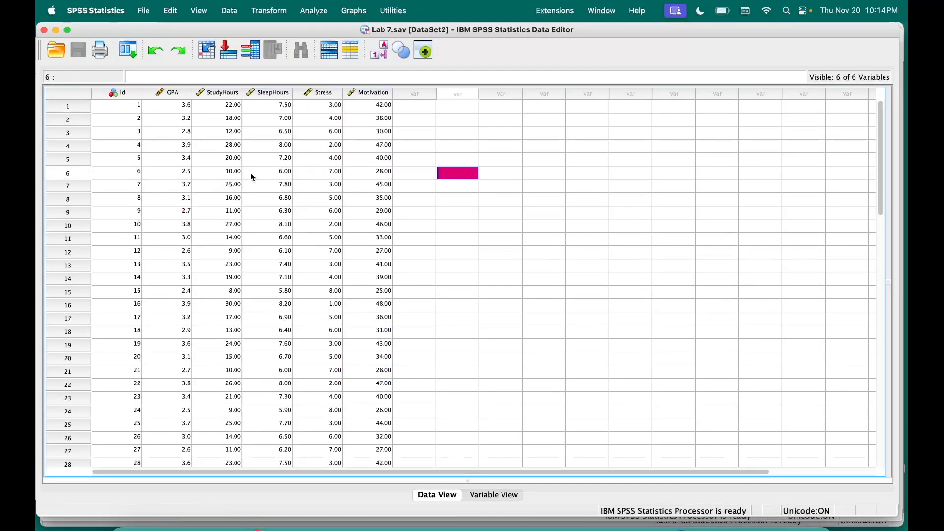
{"action": "left_click", "coordinate": [222, 93]}
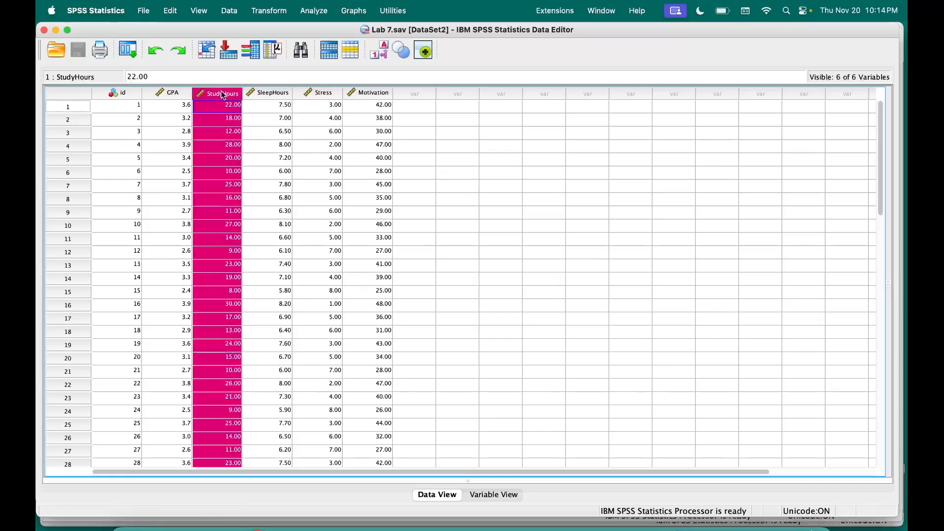
{"action": "left_click", "coordinate": [268, 94]}
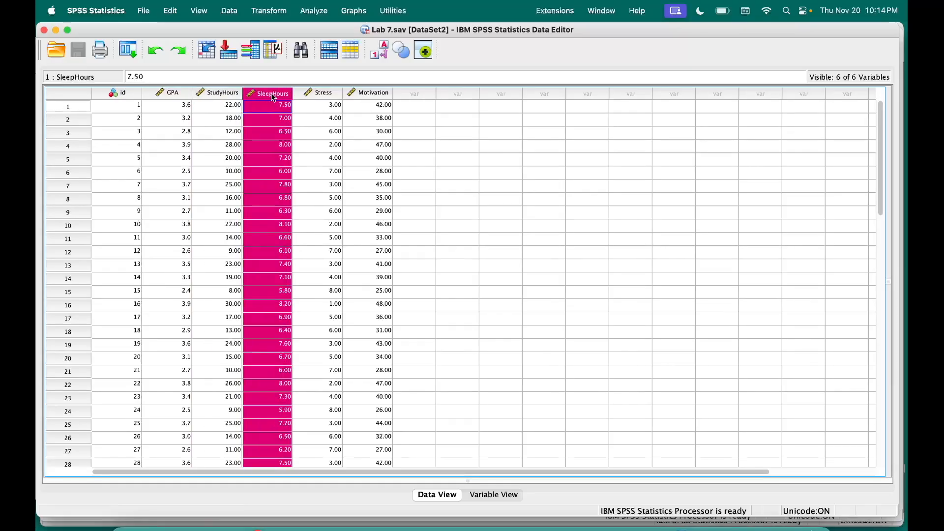
{"action": "left_click", "coordinate": [326, 94]}
{"action": "left_click", "coordinate": [377, 95]}
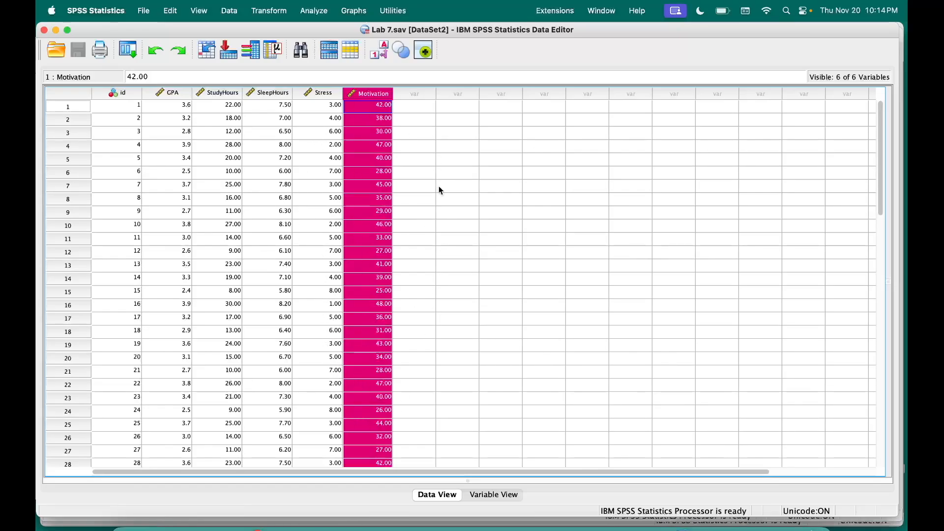
{"action": "left_click", "coordinate": [317, 93]}
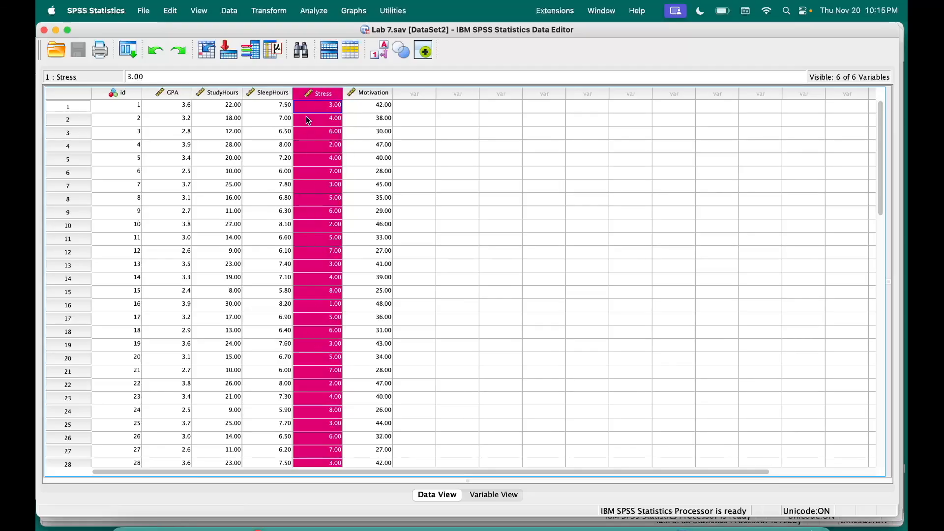
{"action": "left_click", "coordinate": [377, 94]}
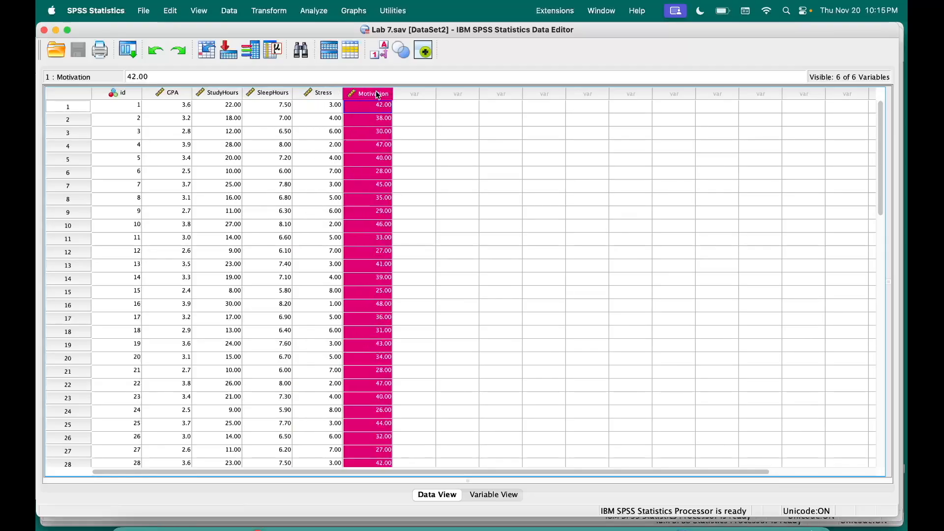
{"action": "left_click", "coordinate": [329, 96]}
{"action": "left_click", "coordinate": [267, 93]}
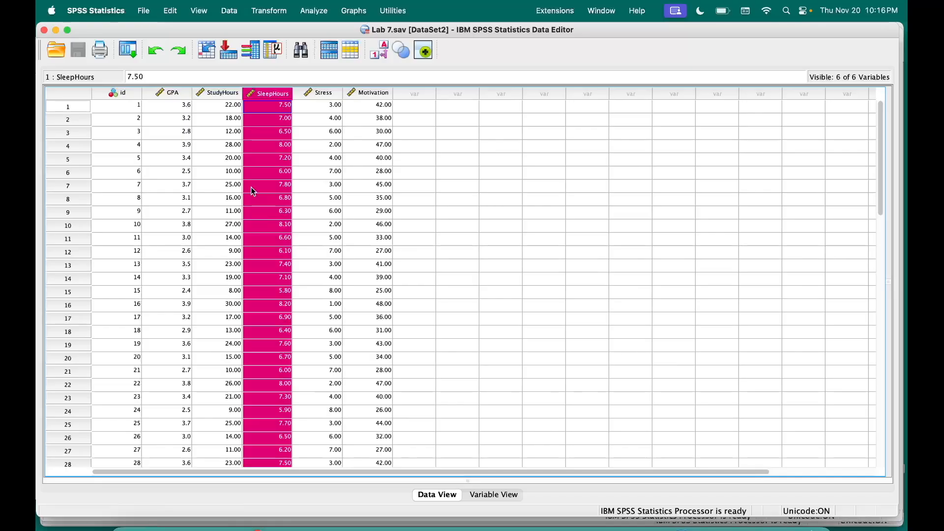
Step: Move the Lab 7 data window out of the way and return to the top of the assignment page in Chrome
{"action": "left_click_drag", "start_coordinate": [305, 31], "coordinate": [287, 237]}
{"action": "left_click", "coordinate": [287, 235]}
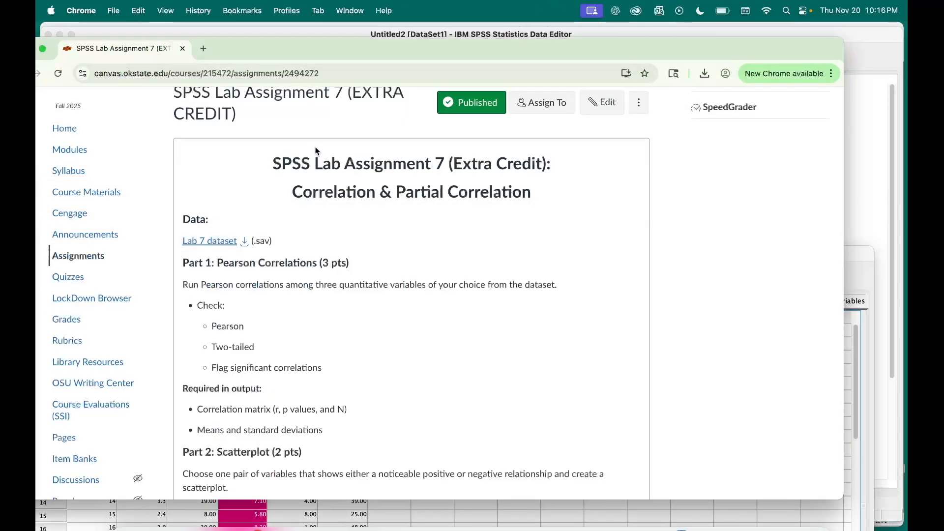
{"action": "scroll", "coordinate": [315, 208], "scroll_direction": "up", "scroll_amount": 3}
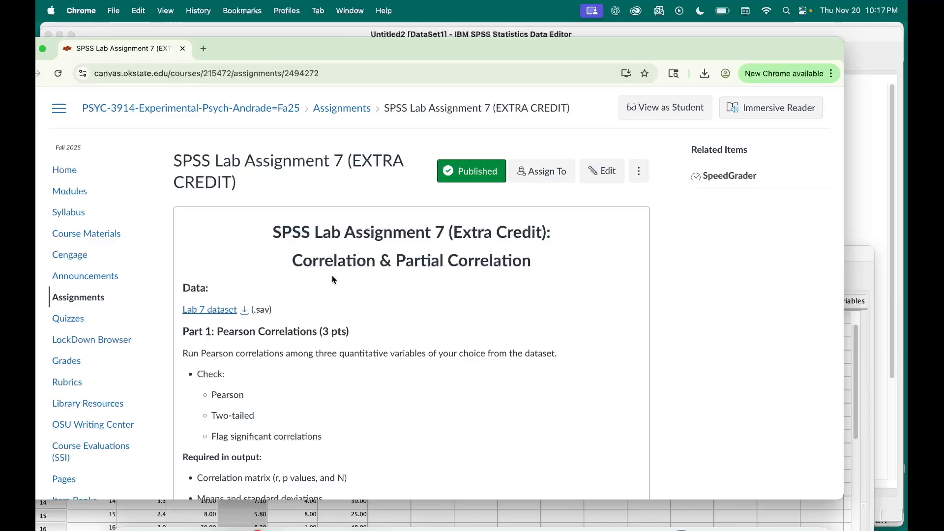
Step: Minimize the empty Untitled2 data window, restore Lab 7.sav to a large view in SPSS, and select its GPA column
{"action": "left_click", "coordinate": [116, 30]}
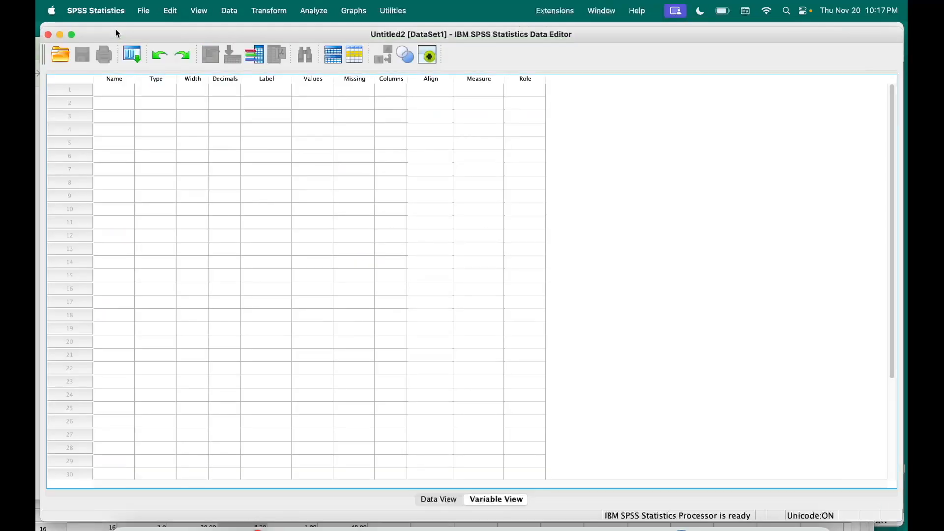
{"action": "left_click", "coordinate": [61, 35]}
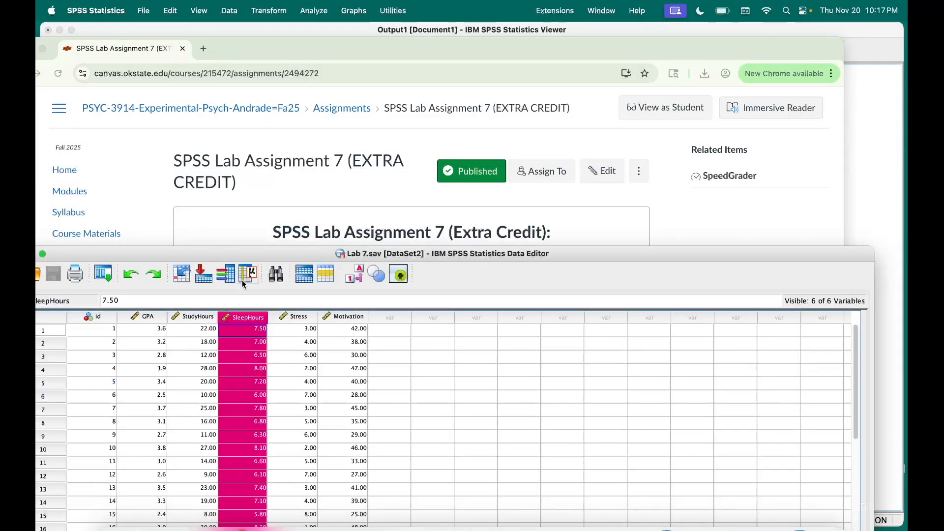
{"action": "double_click", "coordinate": [297, 255]}
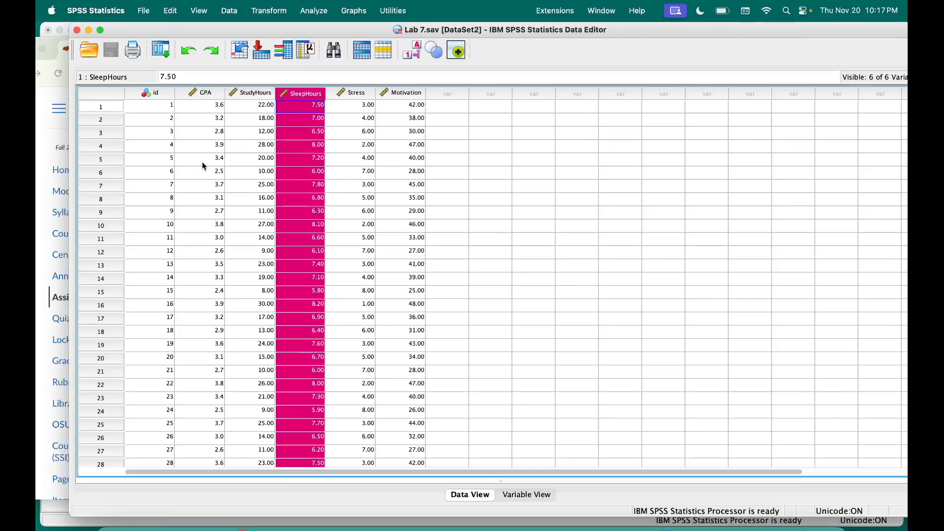
{"action": "left_click", "coordinate": [208, 94]}
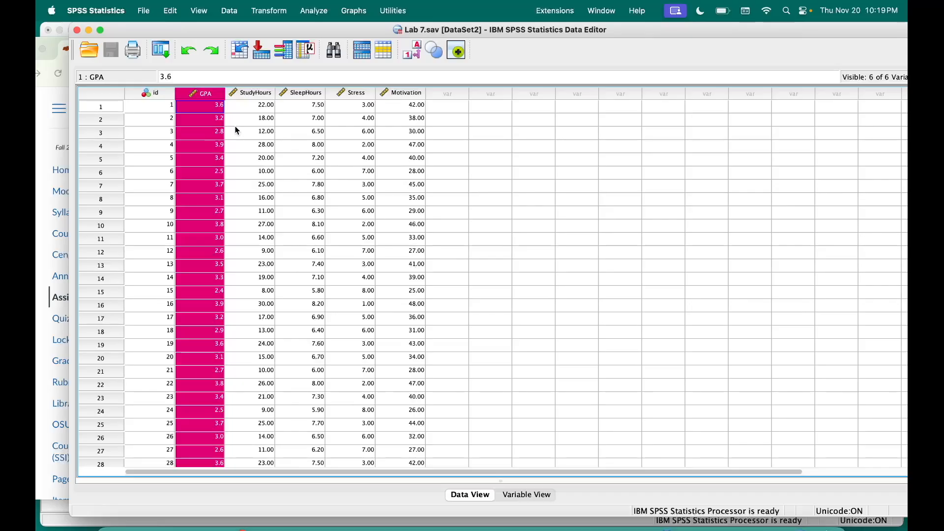
Step: Reread the Part 5 regression instructions in Chrome, highlighting the whole section, and return to the Lab 7 dataset in SPSS
{"action": "left_click", "coordinate": [56, 49]}
{"action": "scroll", "coordinate": [416, 351], "scroll_direction": "down", "scroll_amount": 5}
{"action": "scroll", "coordinate": [416, 351], "scroll_direction": "down", "scroll_amount": 20}
{"action": "scroll", "coordinate": [416, 351], "scroll_direction": "down", "scroll_amount": 4}
{"action": "left_click_drag", "start_coordinate": [182, 120], "coordinate": [332, 295]}
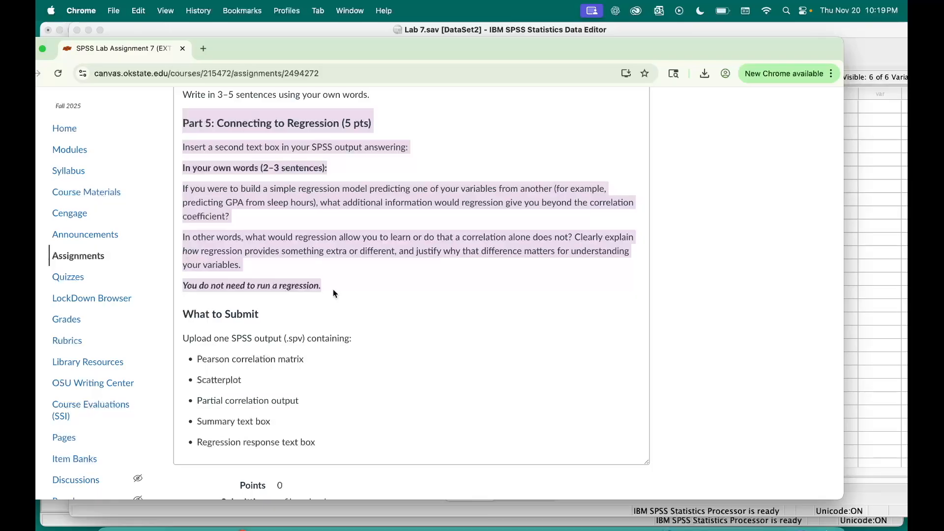
{"action": "left_click", "coordinate": [332, 29]}
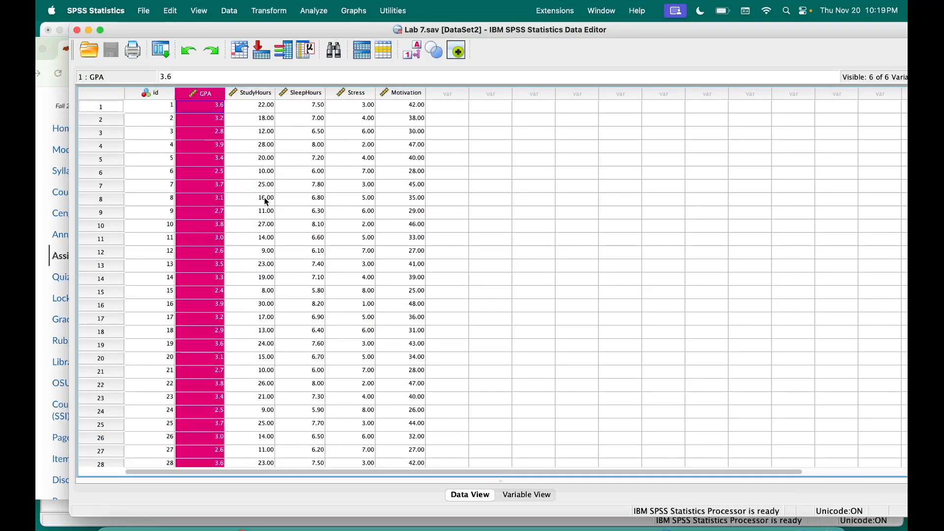
{"action": "left_click", "coordinate": [51, 46]}
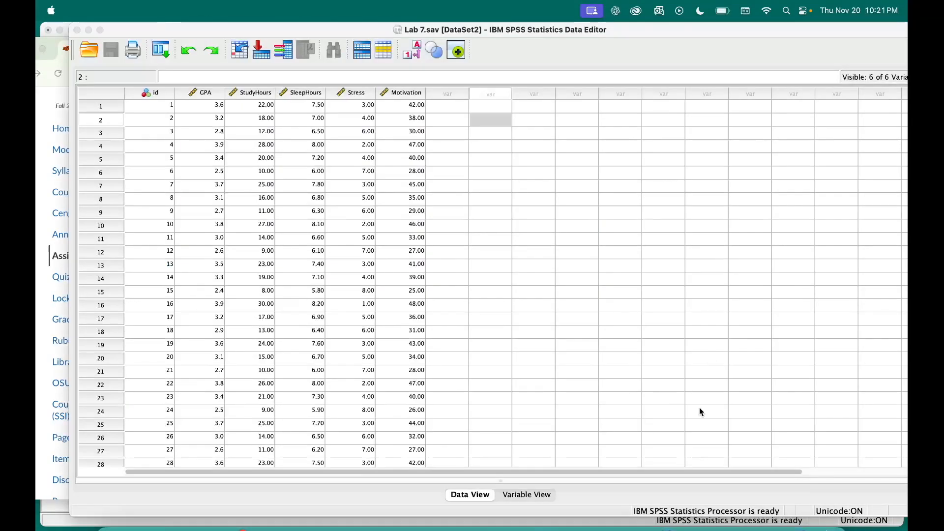
{"action": "left_click", "coordinate": [673, 497]}
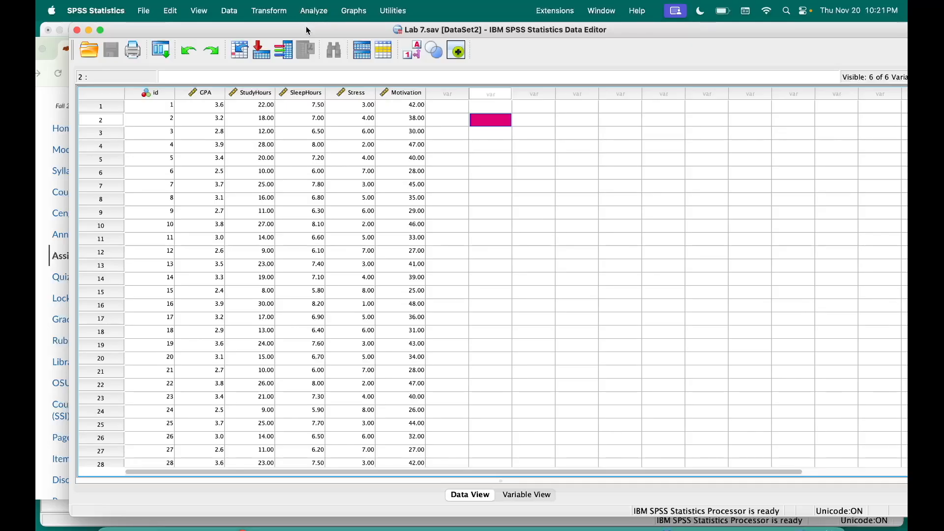
{"action": "left_click_drag", "start_coordinate": [307, 30], "coordinate": [299, 27]}
Step: Set up a bivariate correlation analysis with GPA, StudyHours, SleepHours, Stress and Motivation as the variables
{"action": "left_click", "coordinate": [315, 11]}
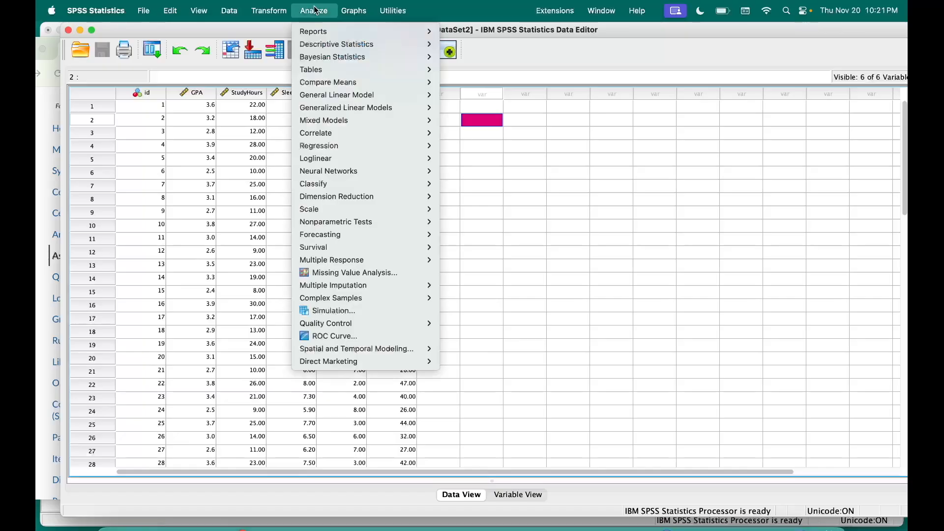
{"action": "mouse_move", "coordinate": [332, 137]}
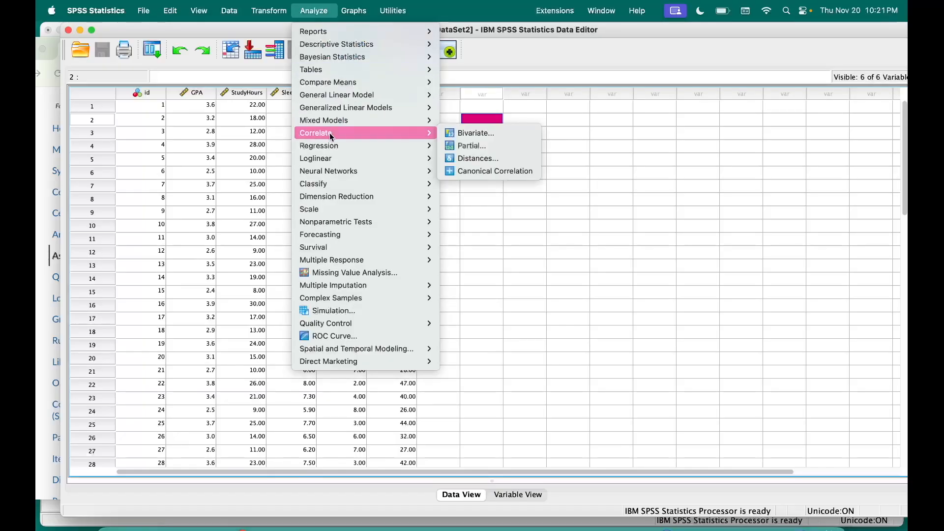
{"action": "left_click", "coordinate": [496, 132]}
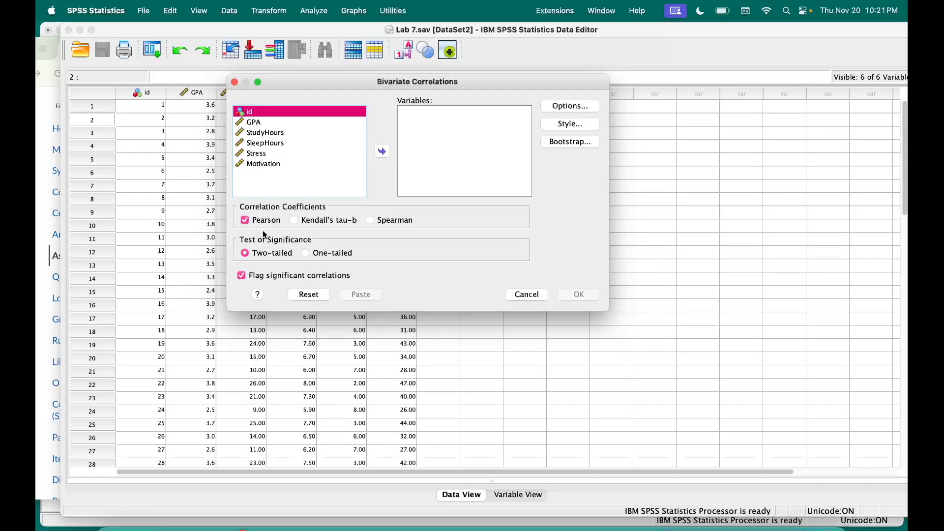
{"action": "left_click", "coordinate": [273, 125]}
{"action": "double_click", "coordinate": [299, 122]}
{"action": "double_click", "coordinate": [300, 121]}
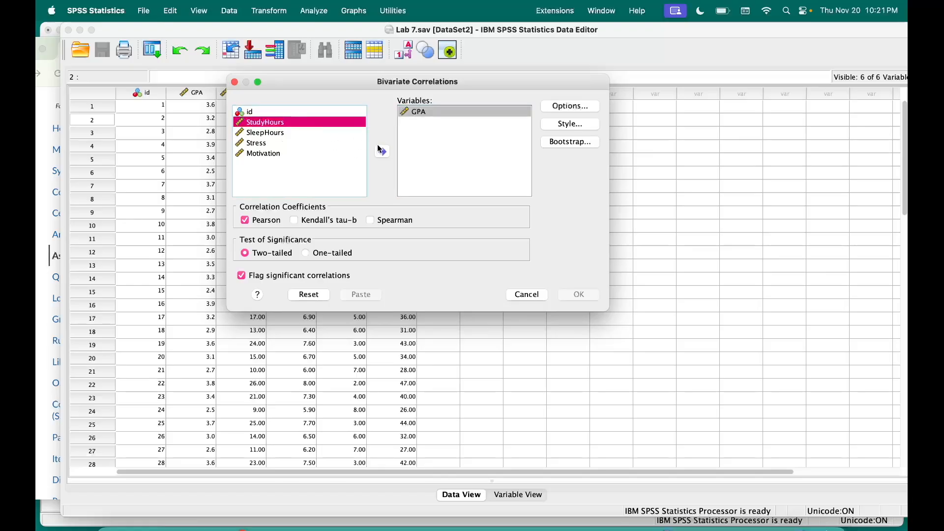
{"action": "left_click", "coordinate": [305, 121]}
{"action": "left_click", "coordinate": [382, 151]}
{"action": "left_click", "coordinate": [307, 122]}
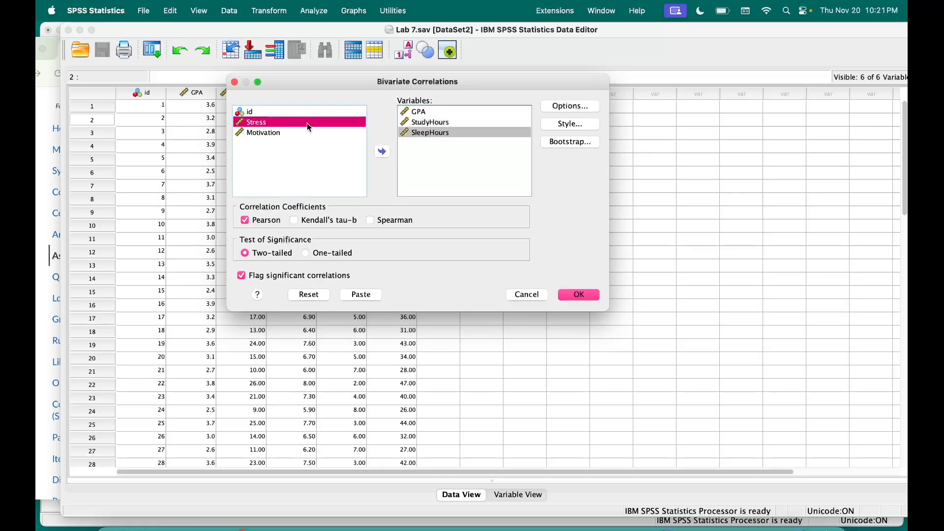
{"action": "left_click", "coordinate": [387, 155]}
{"action": "left_click", "coordinate": [300, 123]}
{"action": "left_click", "coordinate": [383, 152]}
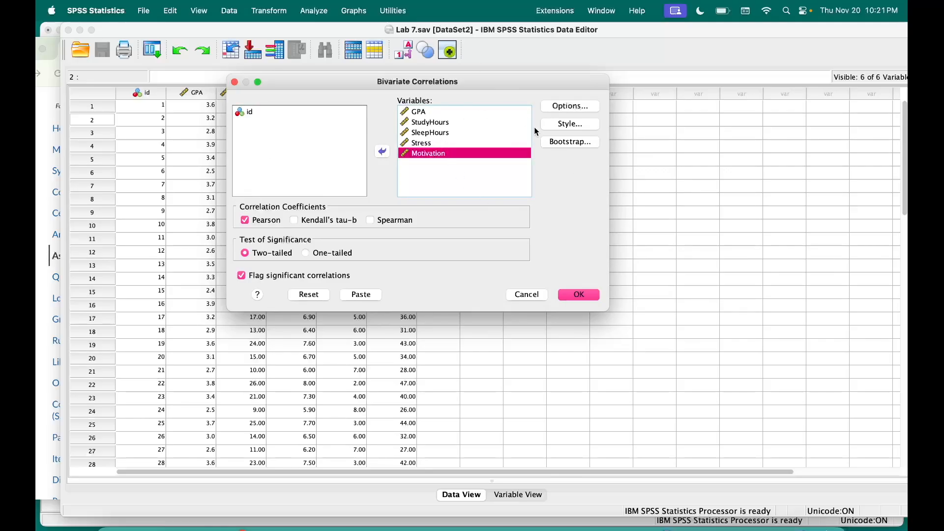
Step: Include means and standard deviations, keep Pearson as the only coefficient with a two-tailed test, and run the bivariate correlations
{"action": "left_click", "coordinate": [584, 106]}
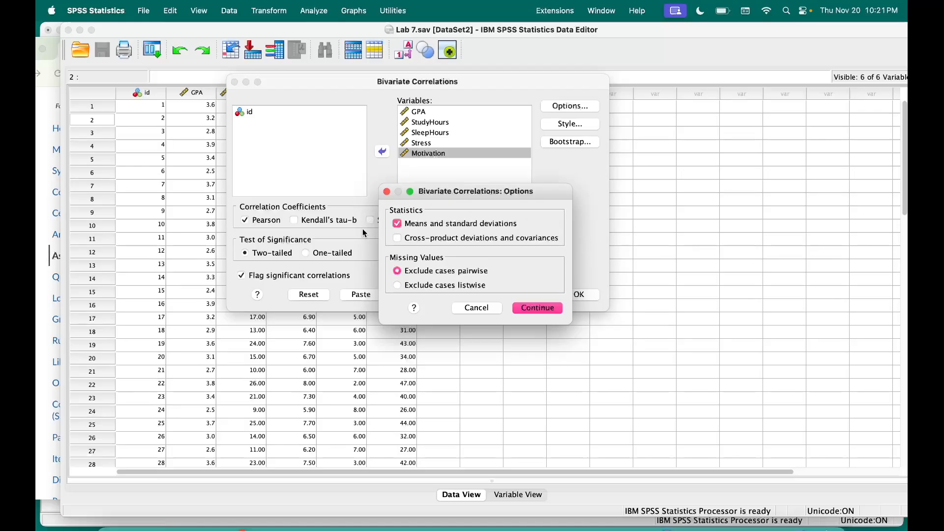
{"action": "left_click", "coordinate": [536, 307]}
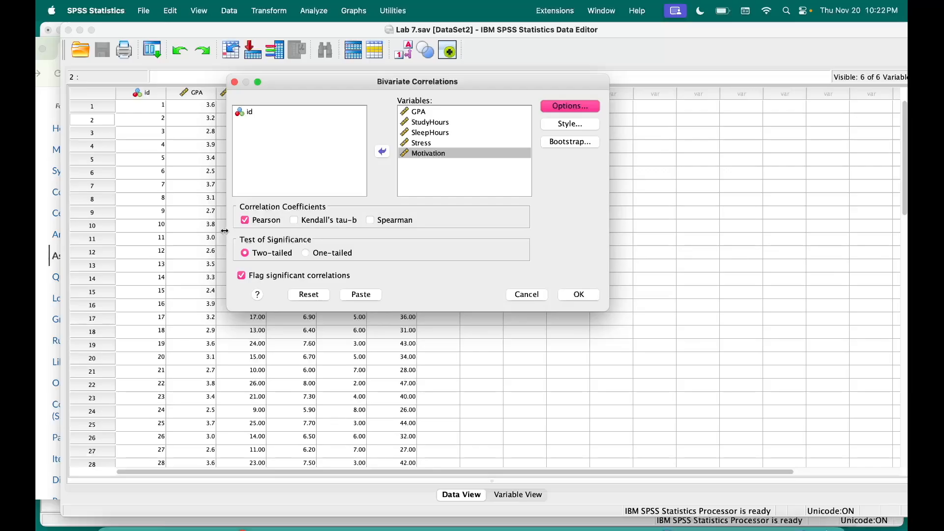
{"action": "left_click", "coordinate": [371, 220]}
{"action": "left_click", "coordinate": [371, 220]}
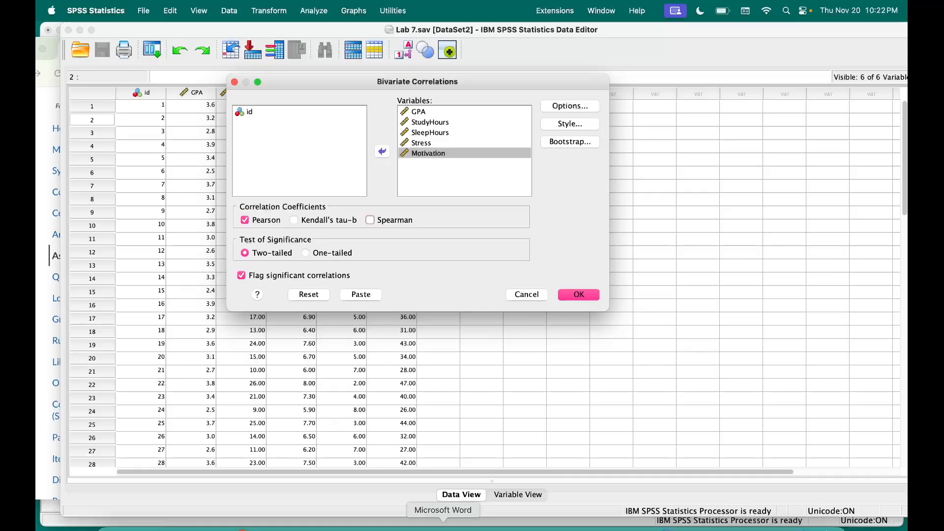
{"action": "left_click", "coordinate": [695, 529]}
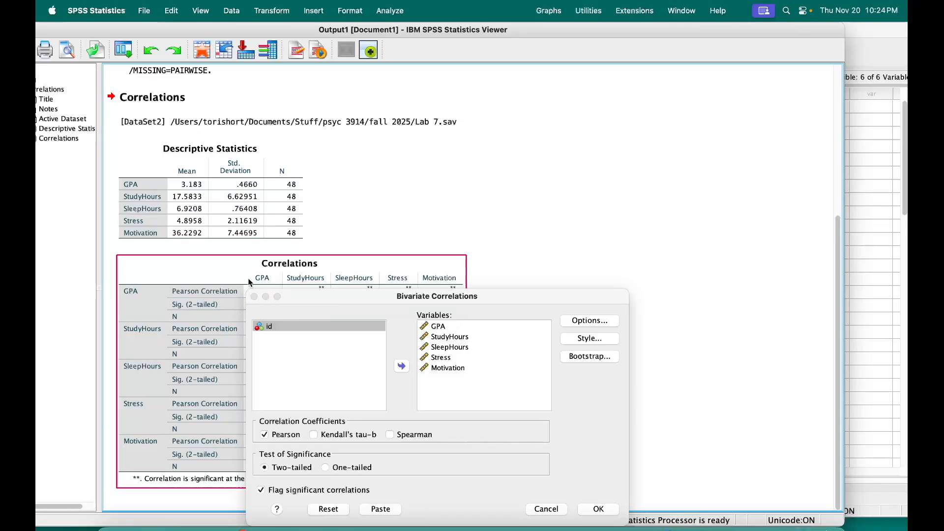
Step: Examine the Descriptive Statistics and Correlations tables in the output, and return to the Lab 7 dataset
{"action": "left_click", "coordinate": [305, 297]}
{"action": "left_click_drag", "start_coordinate": [305, 297], "coordinate": [305, 291]}
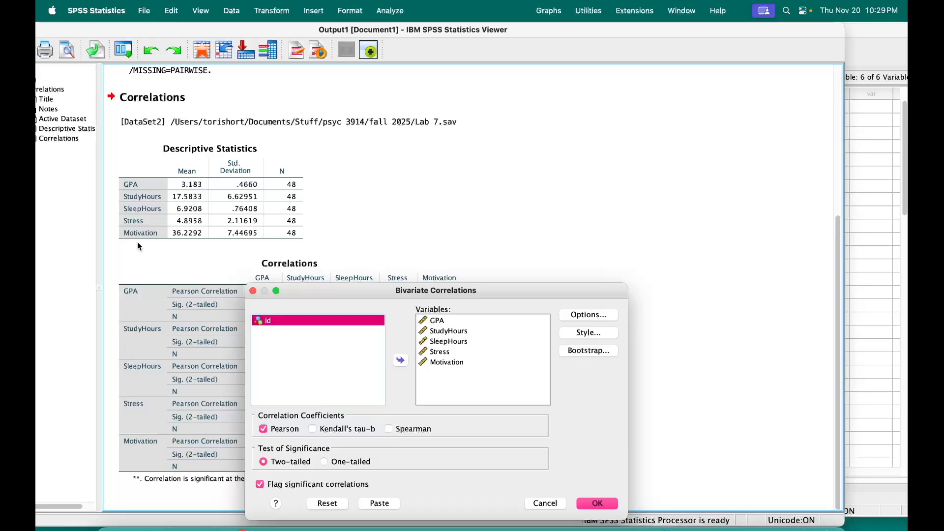
{"action": "left_click", "coordinate": [260, 269]}
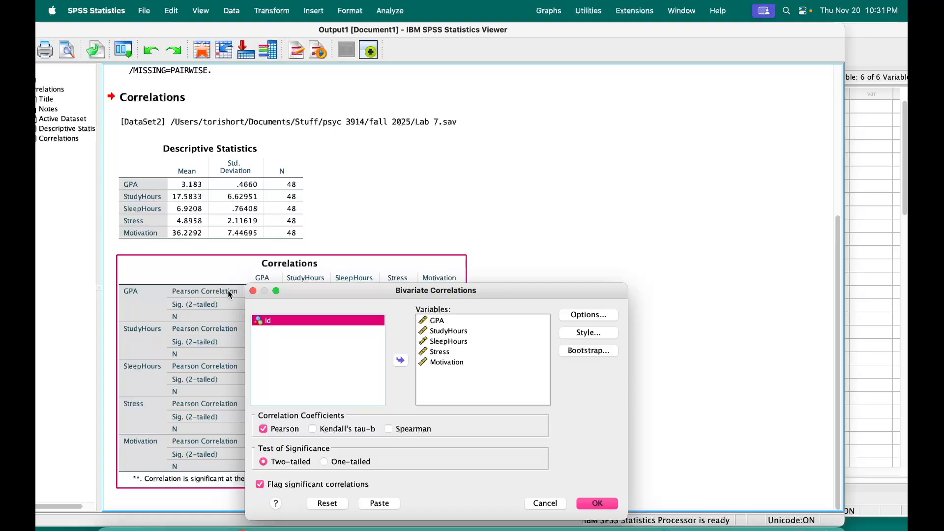
{"action": "left_click", "coordinate": [746, 357]}
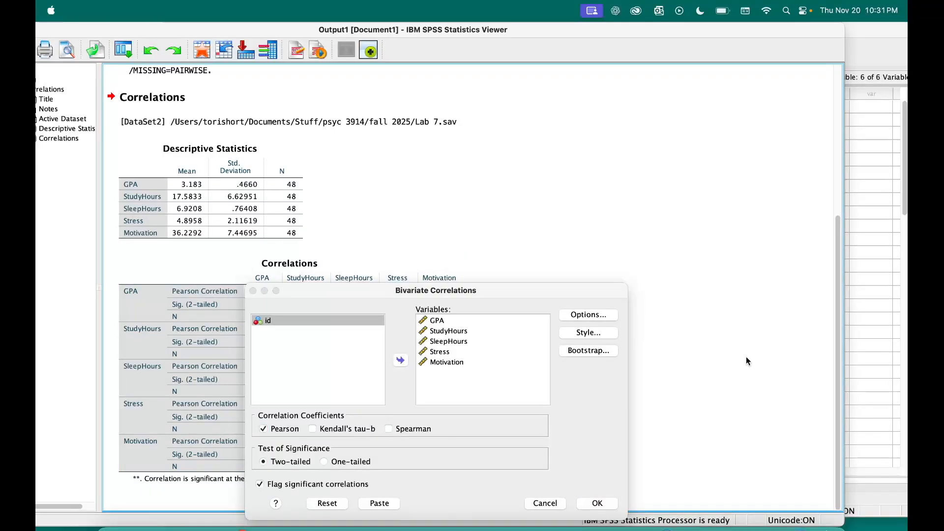
{"action": "left_click", "coordinate": [721, 481]}
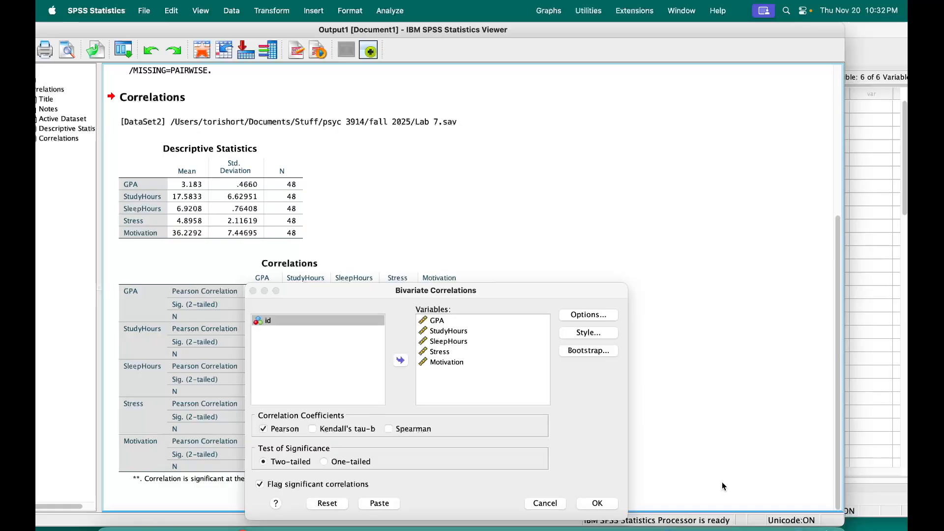
{"action": "left_click", "coordinate": [196, 306]}
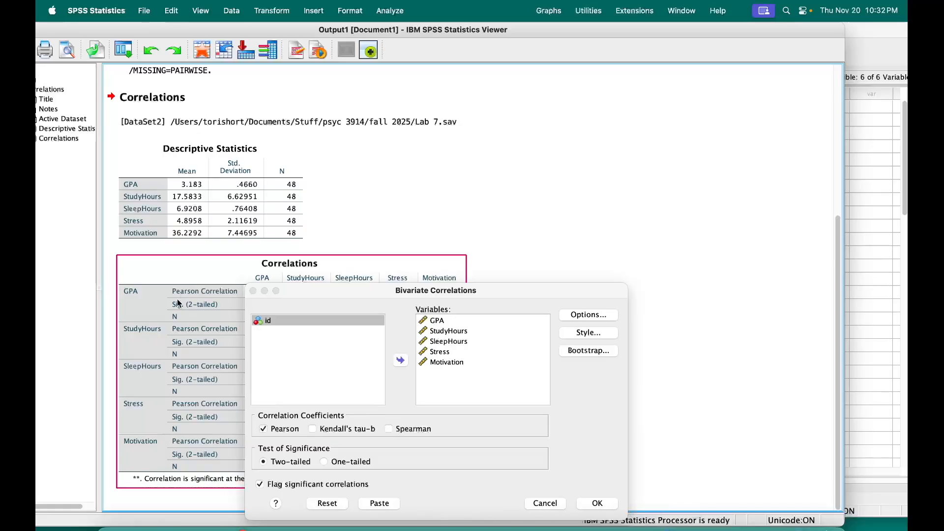
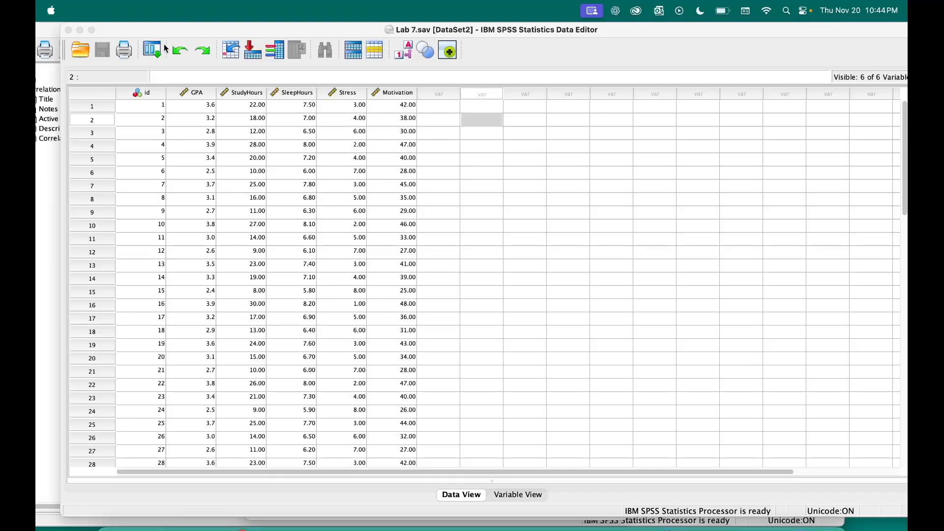
{"action": "left_click", "coordinate": [169, 30]}
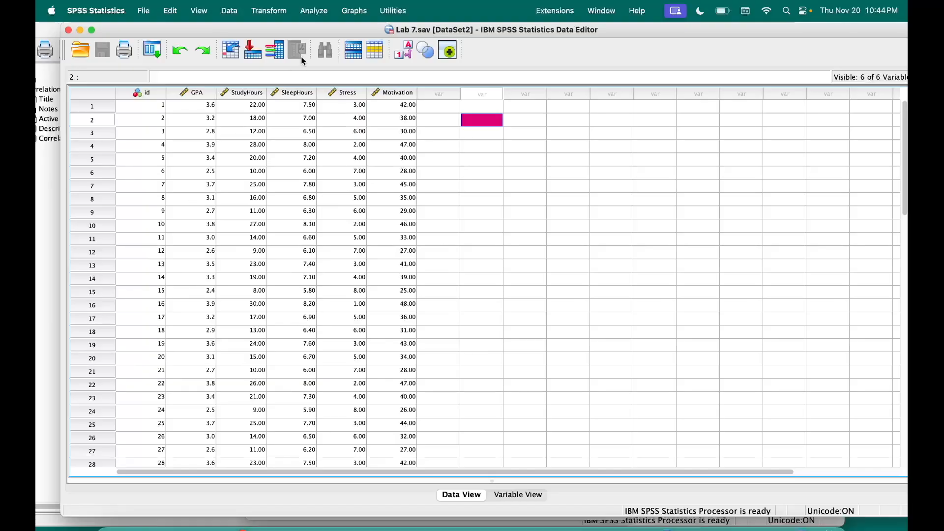
{"action": "left_click", "coordinate": [316, 13]}
{"action": "mouse_move", "coordinate": [343, 132]}
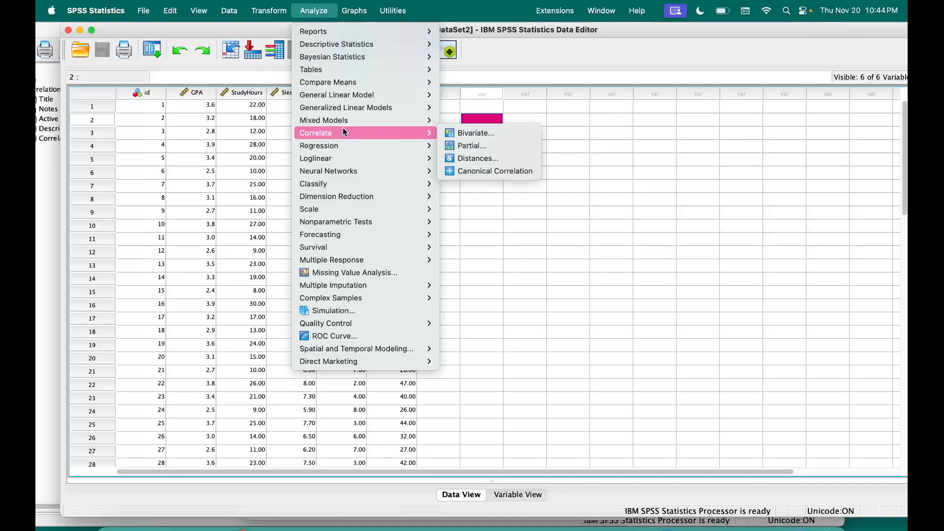
{"action": "left_click", "coordinate": [476, 145]}
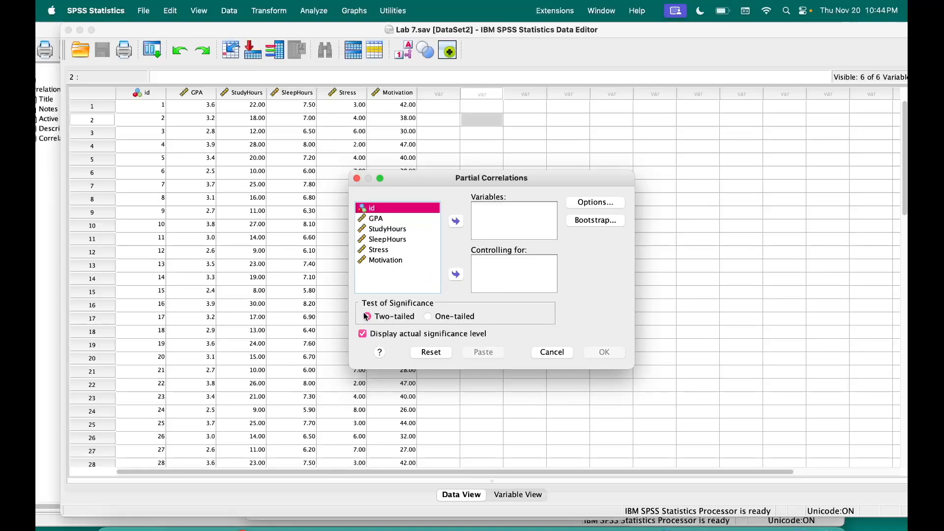
{"action": "left_click", "coordinate": [596, 201]}
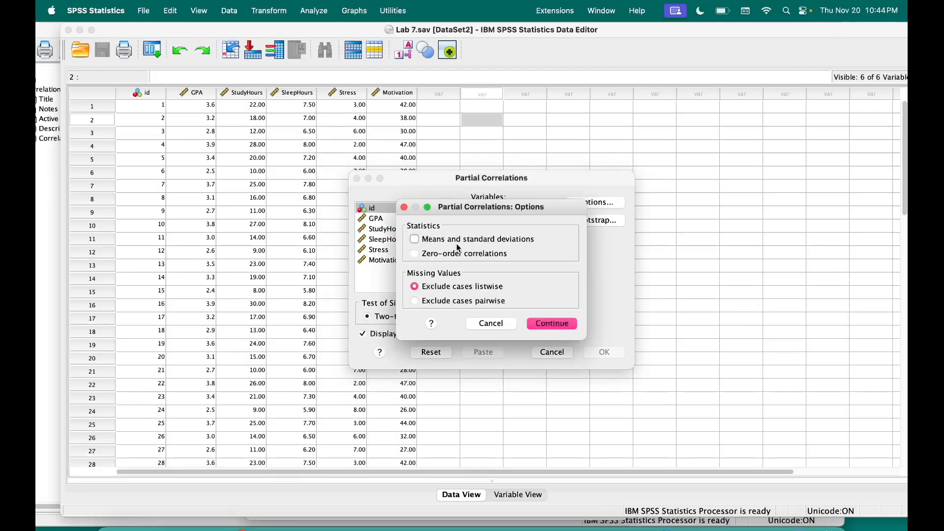
{"action": "left_click", "coordinate": [413, 240]}
{"action": "left_click", "coordinate": [545, 325]}
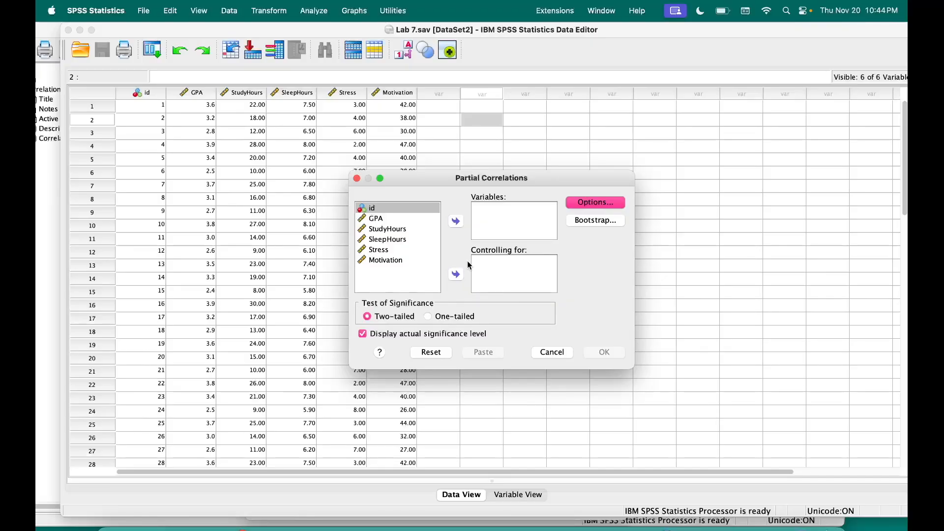
{"action": "left_click", "coordinate": [553, 352]}
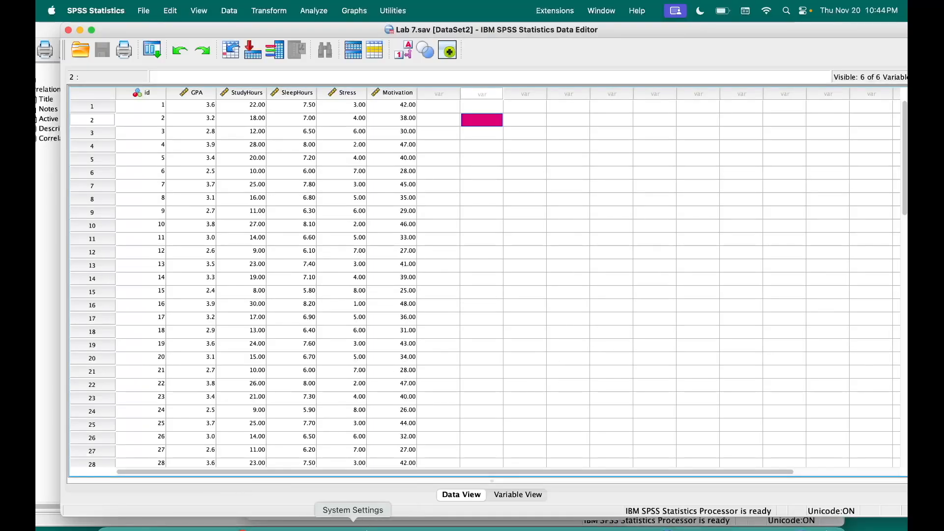
Step: Reread the Part 2 scatterplot instructions in Chrome, highlighting them, and return to the Lab 7 dataset in SPSS
{"action": "left_click", "coordinate": [379, 525]}
{"action": "scroll", "coordinate": [395, 199], "scroll_direction": "up", "scroll_amount": 8}
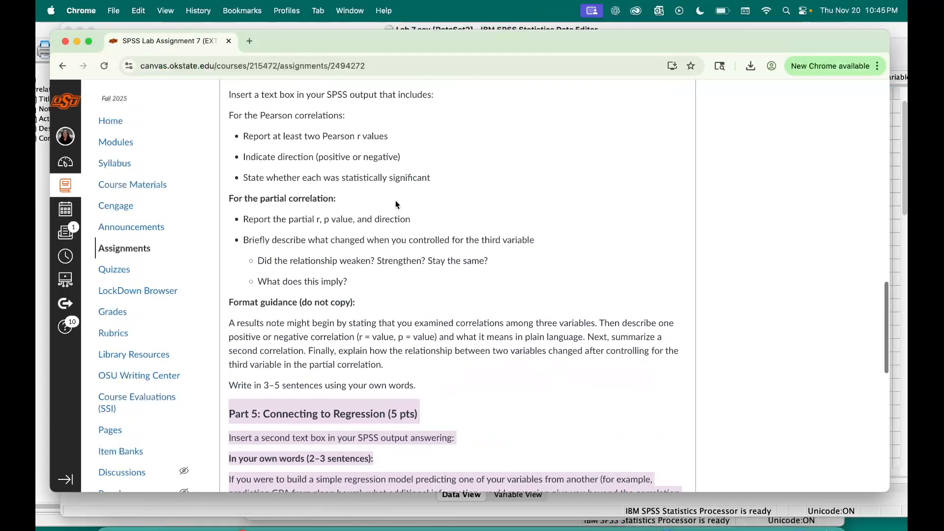
{"action": "scroll", "coordinate": [396, 203], "scroll_direction": "up", "scroll_amount": 15}
{"action": "scroll", "coordinate": [395, 199], "scroll_direction": "down", "scroll_amount": 10}
{"action": "left_click_drag", "start_coordinate": [368, 339], "coordinate": [224, 268]}
{"action": "left_click", "coordinate": [77, 500]}
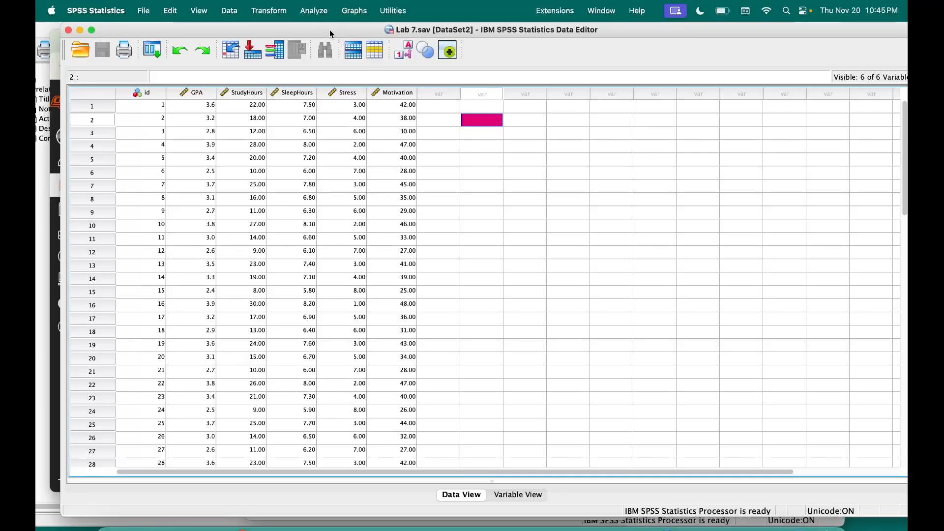
{"action": "left_click", "coordinate": [360, 10]}
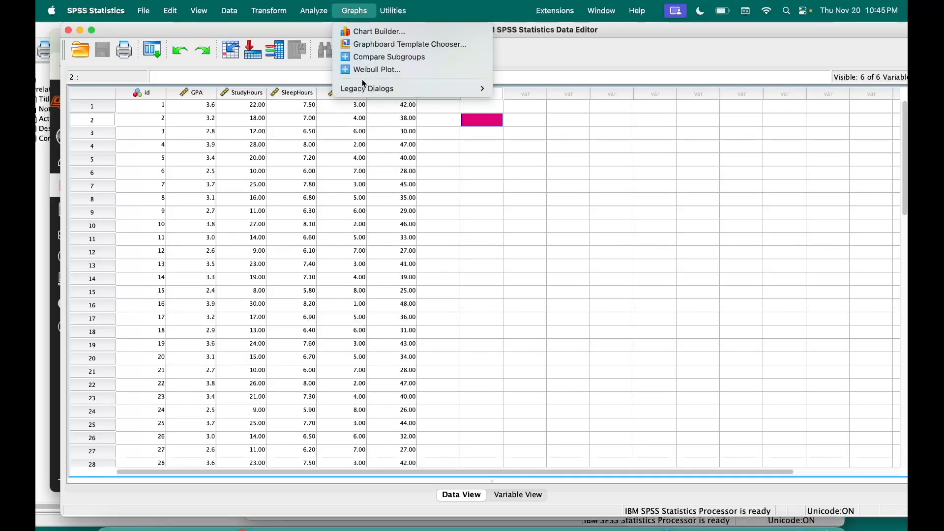
{"action": "mouse_move", "coordinate": [364, 91]}
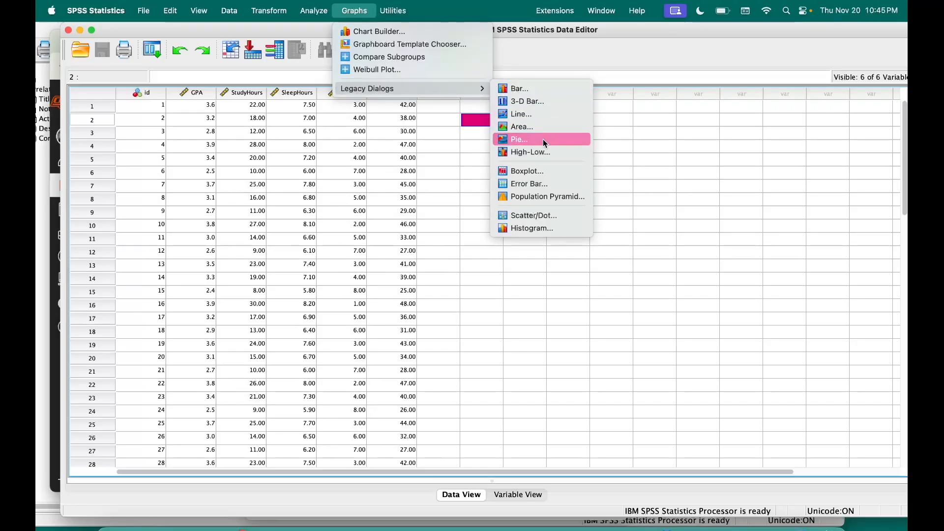
{"action": "left_click", "coordinate": [541, 220]}
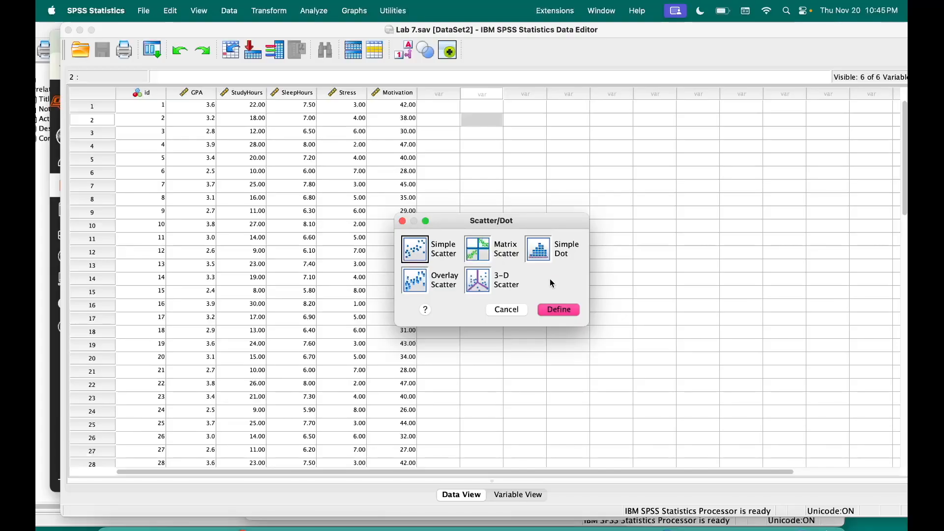
{"action": "left_click", "coordinate": [563, 312]}
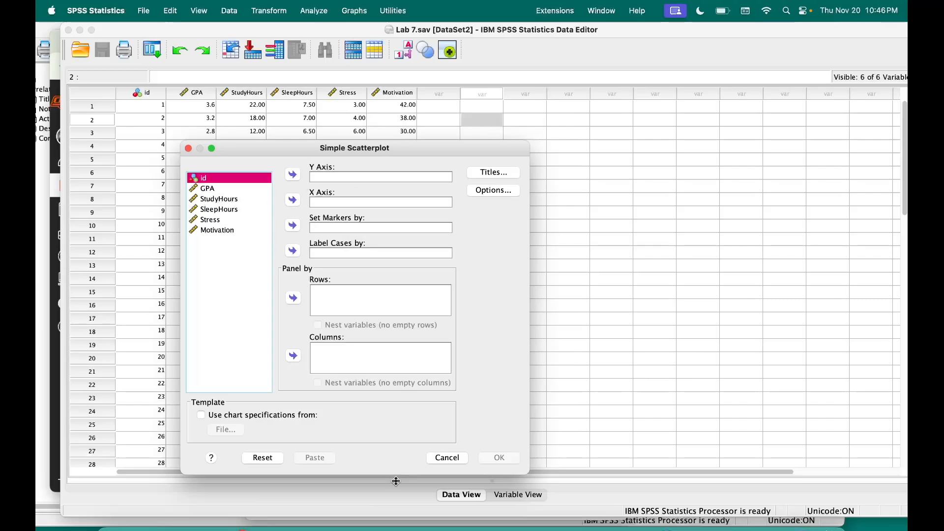
{"action": "left_click", "coordinate": [448, 457]}
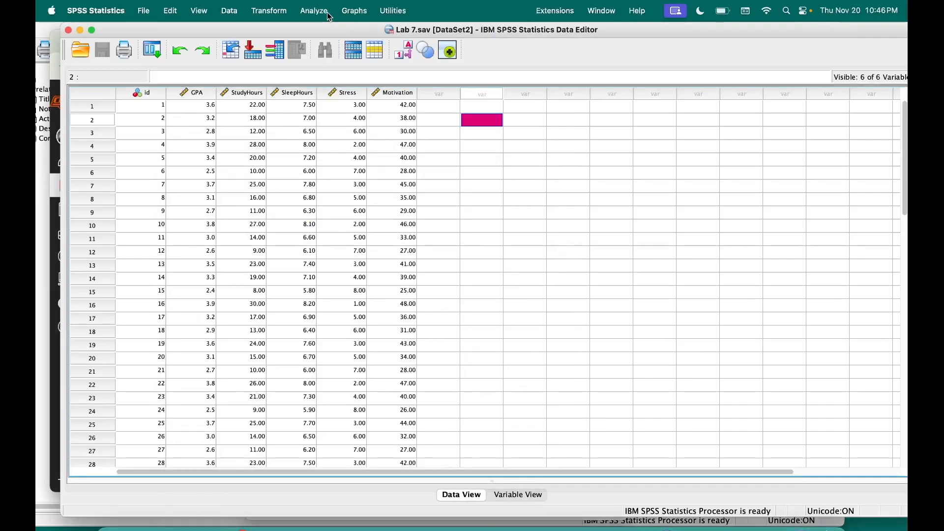
Step: Start a Simple Scatter chart in the Chart Builder by placing that Scatter/Dot template on the chart canvas
{"action": "left_click", "coordinate": [354, 11]}
{"action": "mouse_move", "coordinate": [356, 89]}
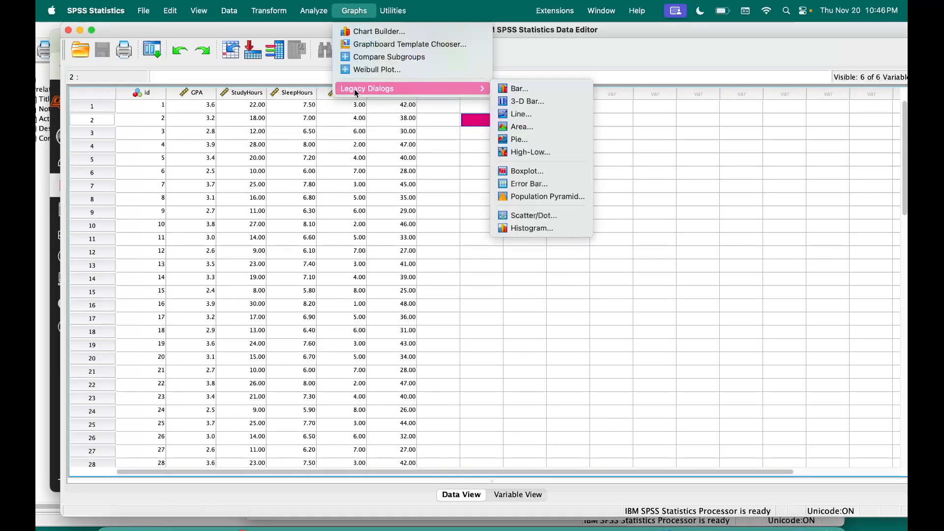
{"action": "left_click", "coordinate": [376, 31]}
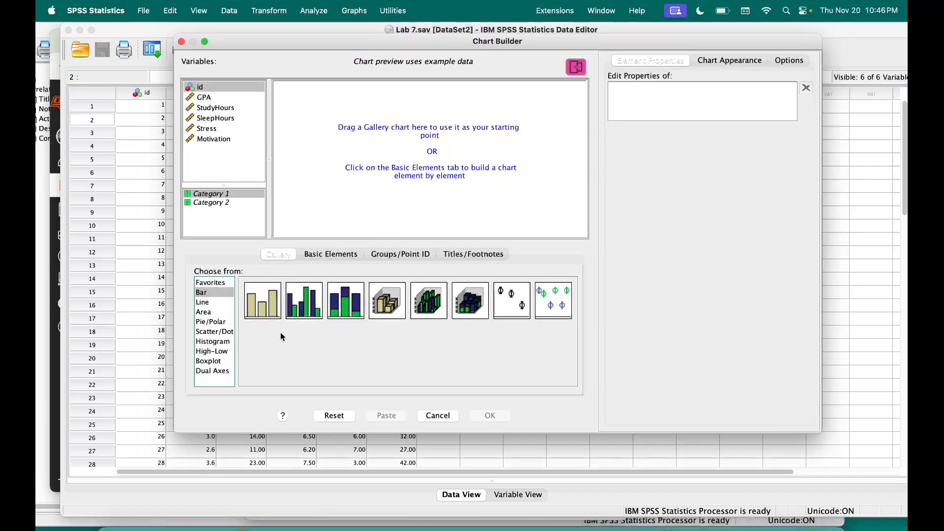
{"action": "left_click", "coordinate": [218, 331]}
{"action": "left_click_drag", "start_coordinate": [259, 306], "coordinate": [378, 155]}
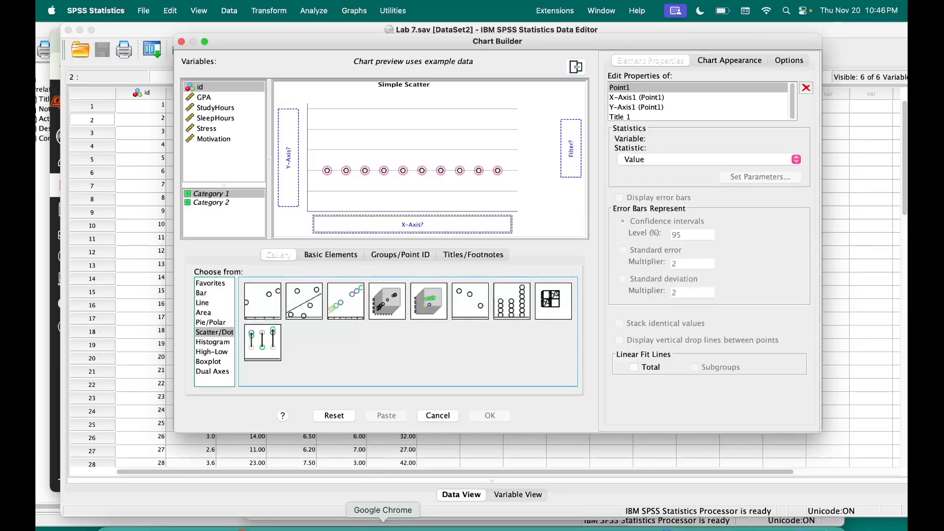
Step: Switch to Chrome and review Part 1's required output, highlighting the correlation matrix and the means and standard deviations items
{"action": "left_click", "coordinate": [380, 522]}
{"action": "scroll", "coordinate": [381, 304], "scroll_direction": "down", "scroll_amount": 4}
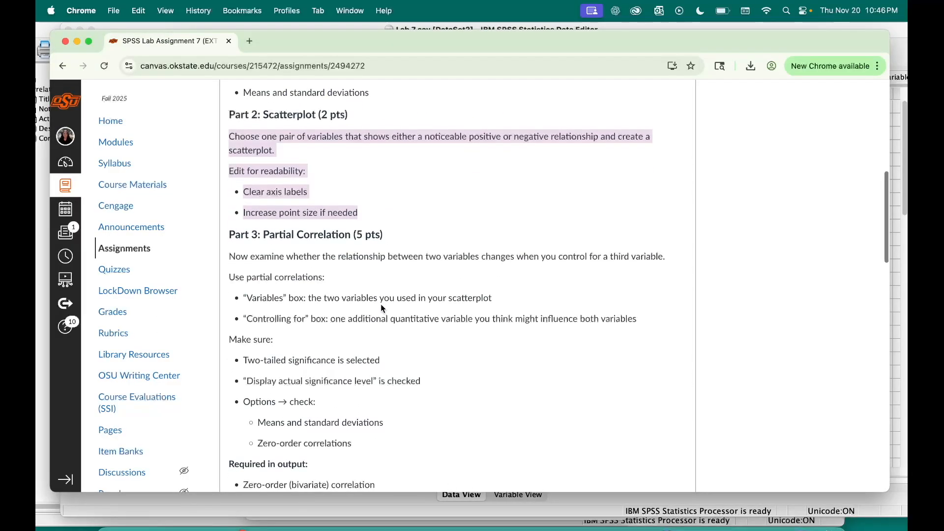
{"action": "scroll", "coordinate": [417, 432], "scroll_direction": "down", "scroll_amount": 1}
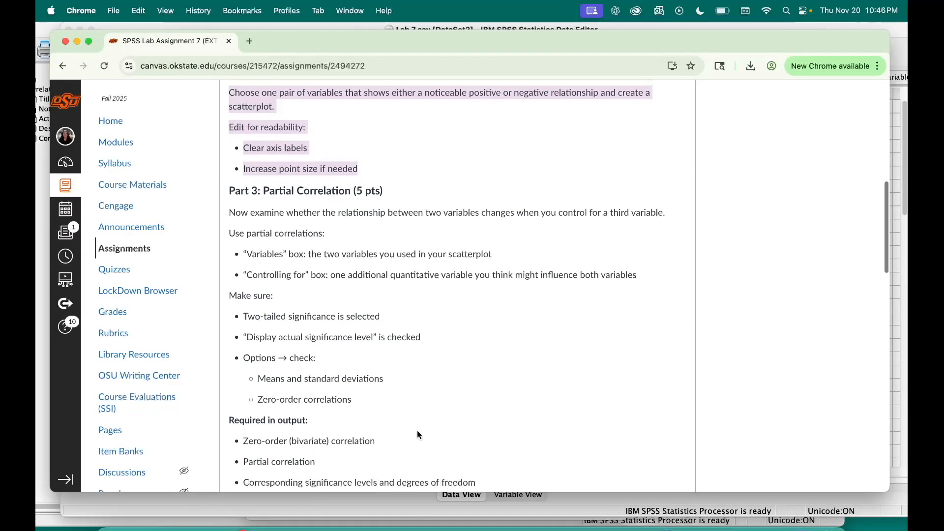
{"action": "scroll", "coordinate": [417, 432], "scroll_direction": "up", "scroll_amount": 3}
{"action": "scroll", "coordinate": [417, 430], "scroll_direction": "up", "scroll_amount": 4}
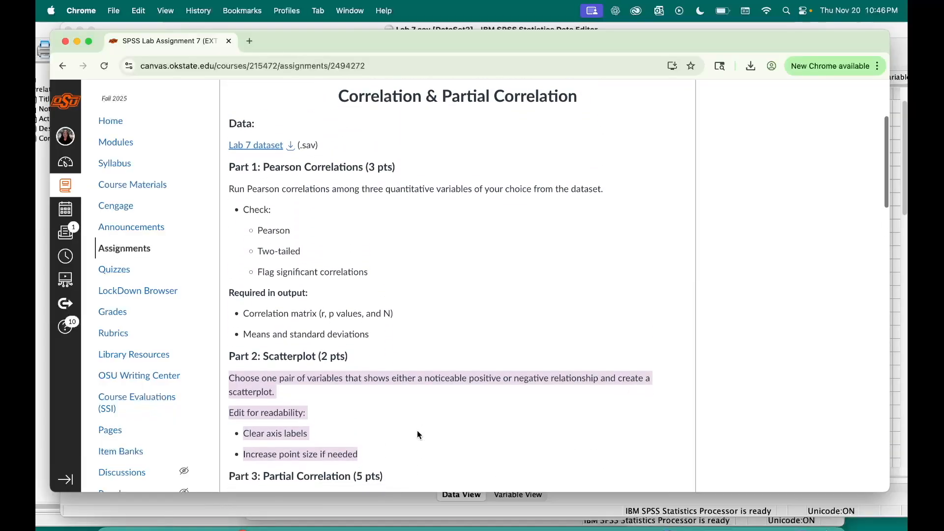
{"action": "left_click_drag", "start_coordinate": [371, 338], "coordinate": [241, 314]}
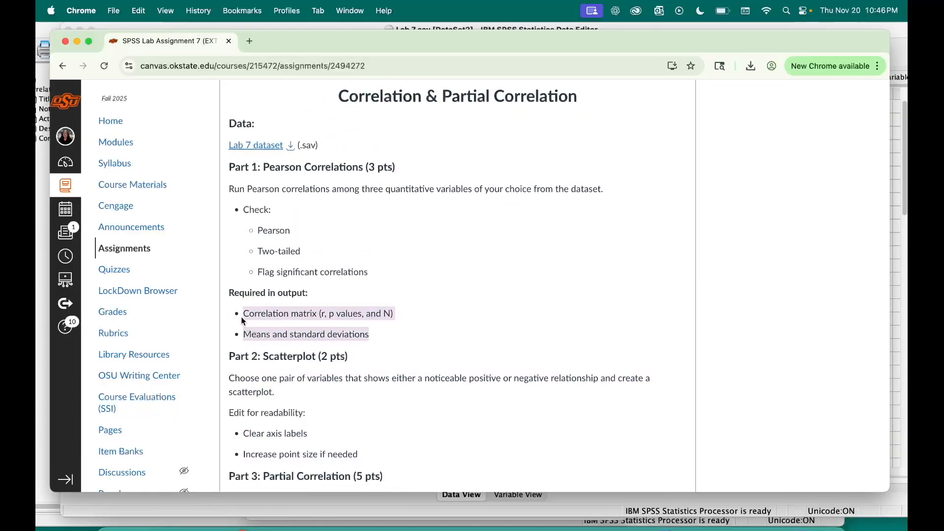
{"action": "scroll", "coordinate": [291, 346], "scroll_direction": "down", "scroll_amount": 1}
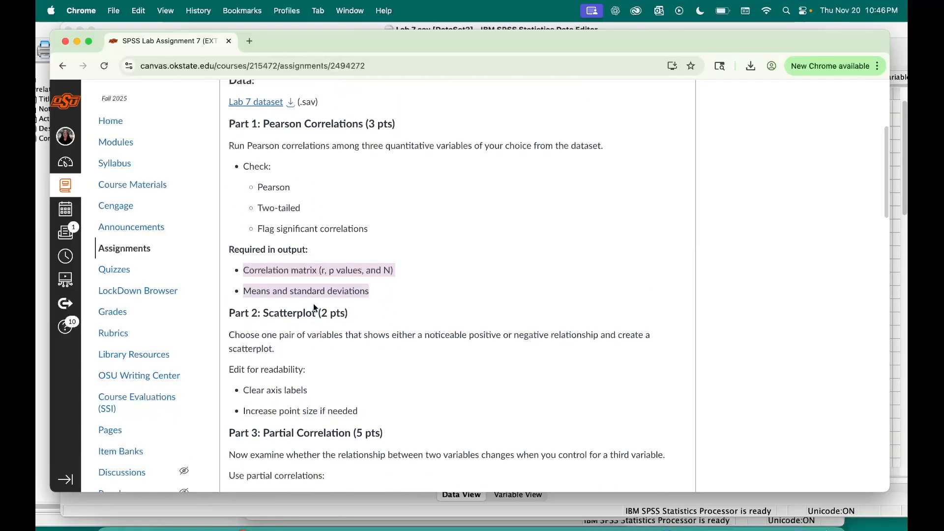
{"action": "scroll", "coordinate": [323, 290], "scroll_direction": "down", "scroll_amount": 3}
{"action": "scroll", "coordinate": [324, 290], "scroll_direction": "down", "scroll_amount": 1}
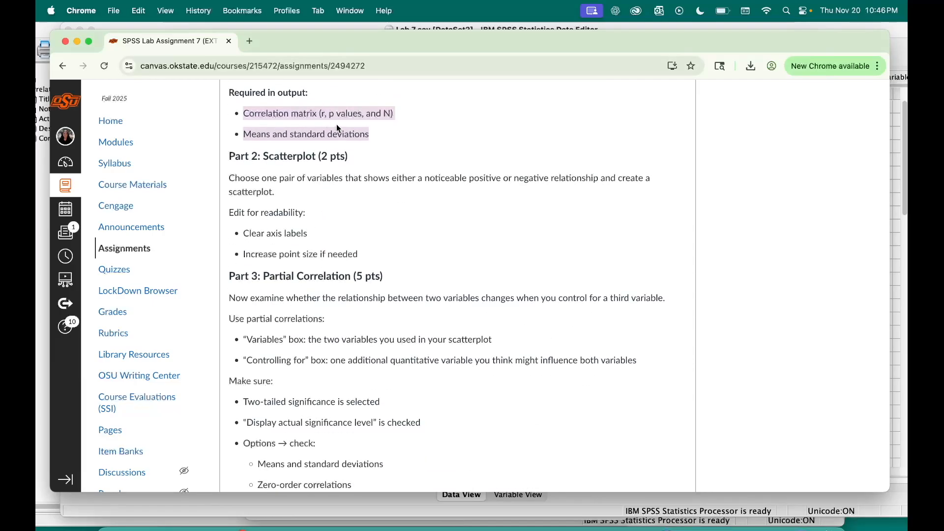
{"action": "scroll", "coordinate": [400, 238], "scroll_direction": "up", "scroll_amount": 3}
{"action": "left_click_drag", "start_coordinate": [397, 217], "coordinate": [243, 218]}
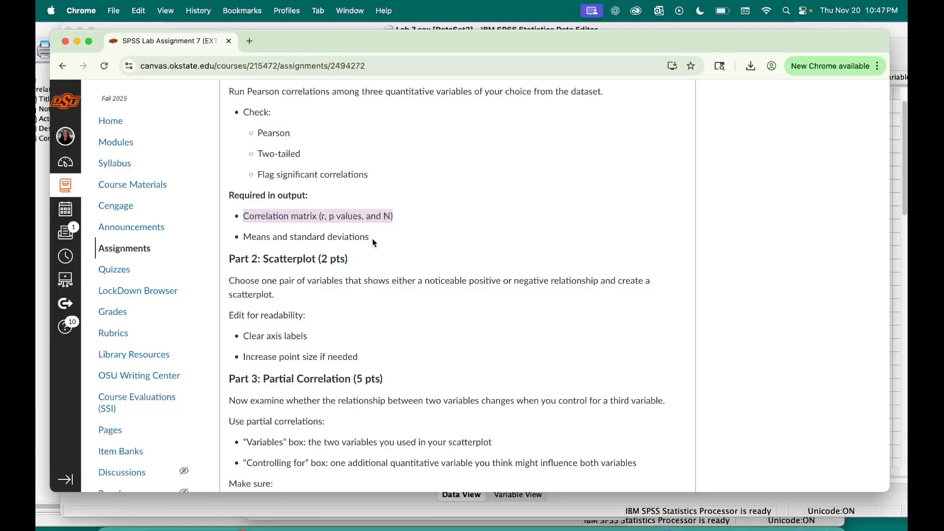
{"action": "left_click_drag", "start_coordinate": [372, 238], "coordinate": [235, 243]}
Step: Review the Part 2 scatterplot instructions and Part 3's required partial correlation output, highlighting both passages
{"action": "scroll", "coordinate": [309, 361], "scroll_direction": "down", "scroll_amount": 2}
{"action": "scroll", "coordinate": [309, 362], "scroll_direction": "down", "scroll_amount": 2}
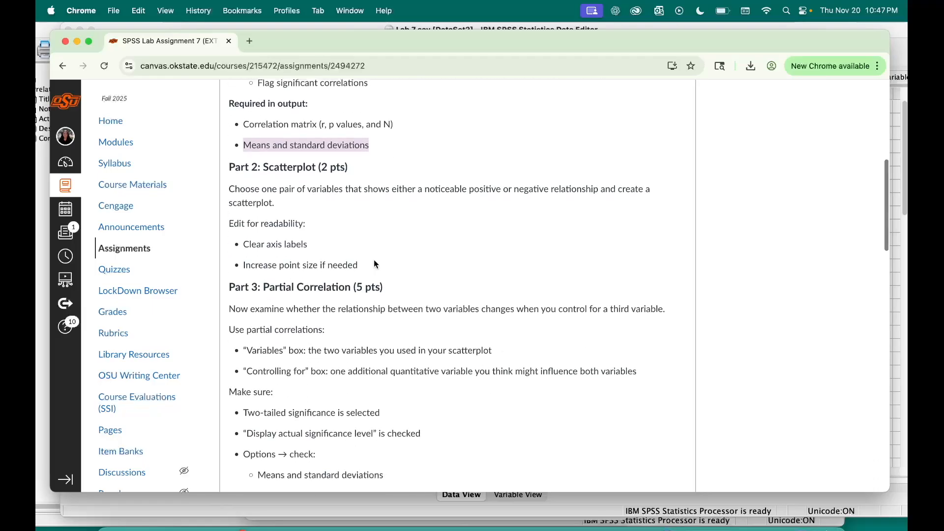
{"action": "left_click_drag", "start_coordinate": [360, 266], "coordinate": [226, 187]}
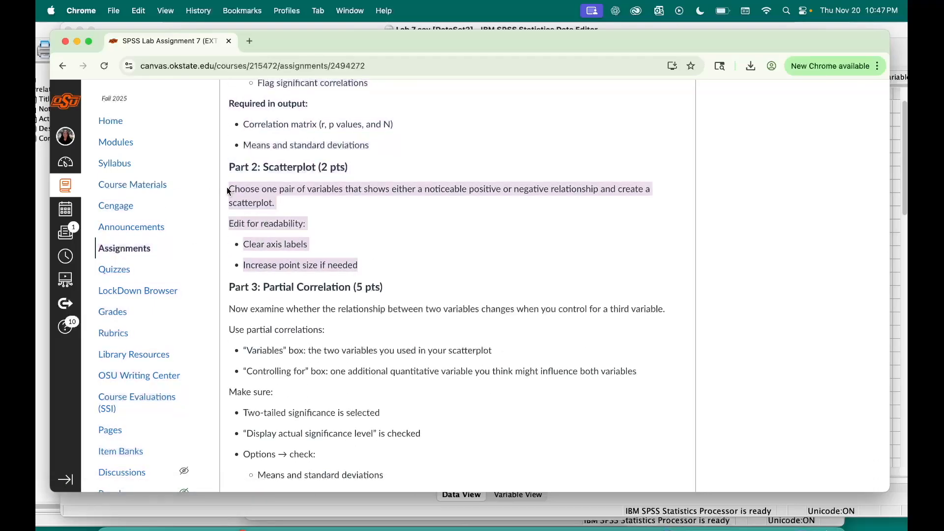
{"action": "scroll", "coordinate": [282, 276], "scroll_direction": "down", "scroll_amount": 7}
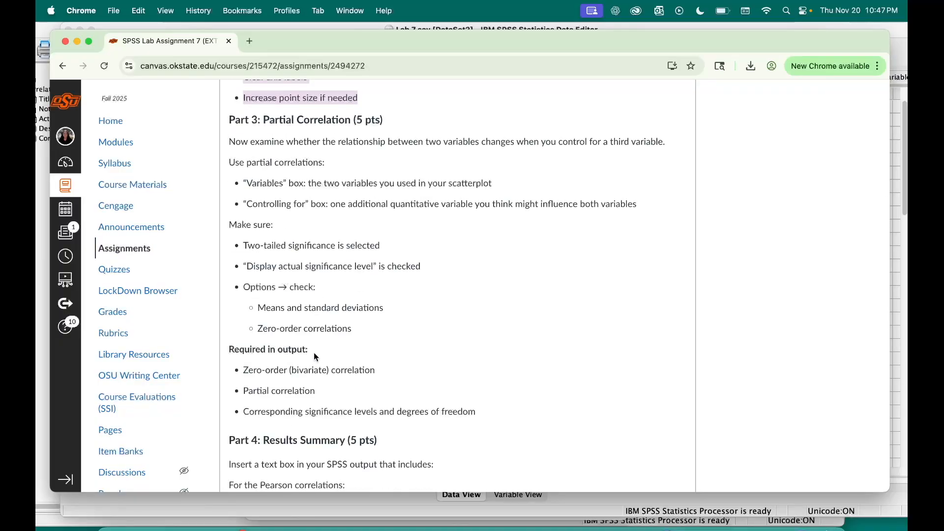
{"action": "scroll", "coordinate": [314, 354], "scroll_direction": "down", "scroll_amount": 2}
{"action": "left_click_drag", "start_coordinate": [477, 377], "coordinate": [229, 338]}
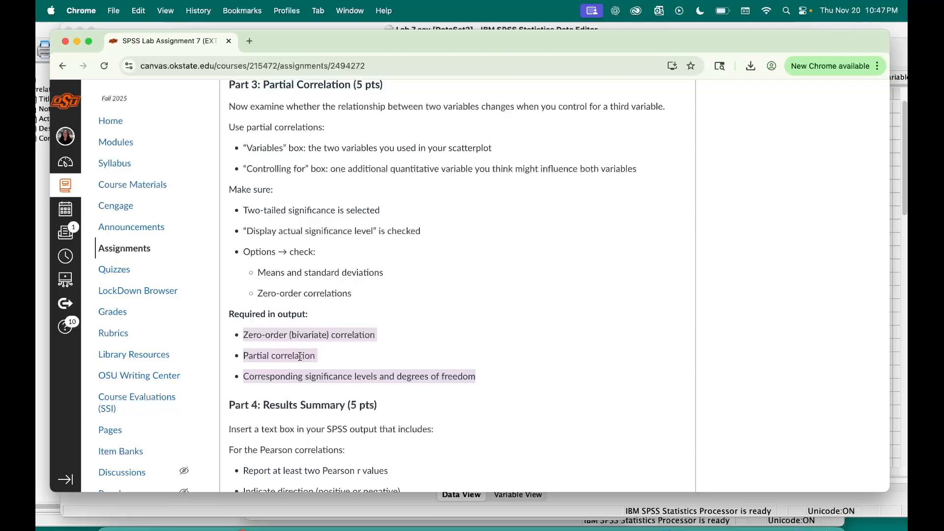
Step: Review the Part 4 Results Summary requirements, highlighting the text box contents and the format guidance paragraph
{"action": "scroll", "coordinate": [307, 387], "scroll_direction": "down", "scroll_amount": 1}
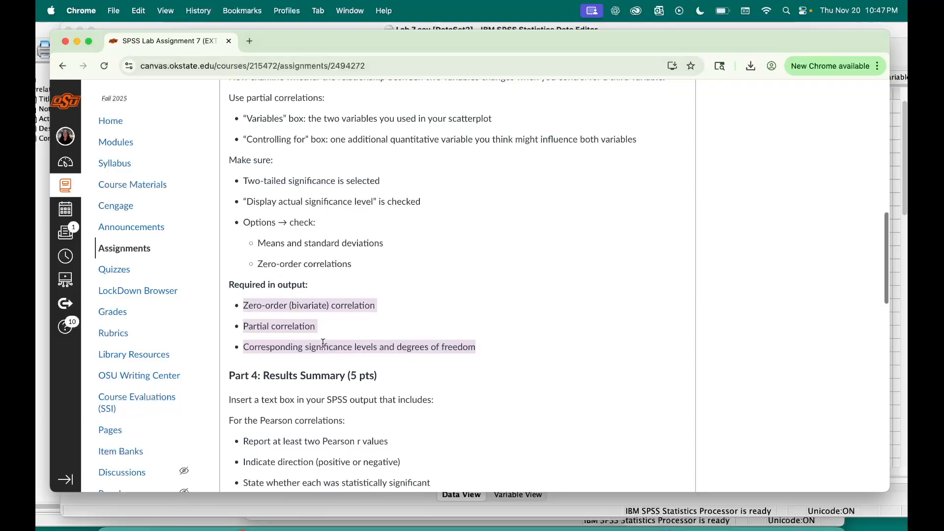
{"action": "scroll", "coordinate": [401, 344], "scroll_direction": "down", "scroll_amount": 4}
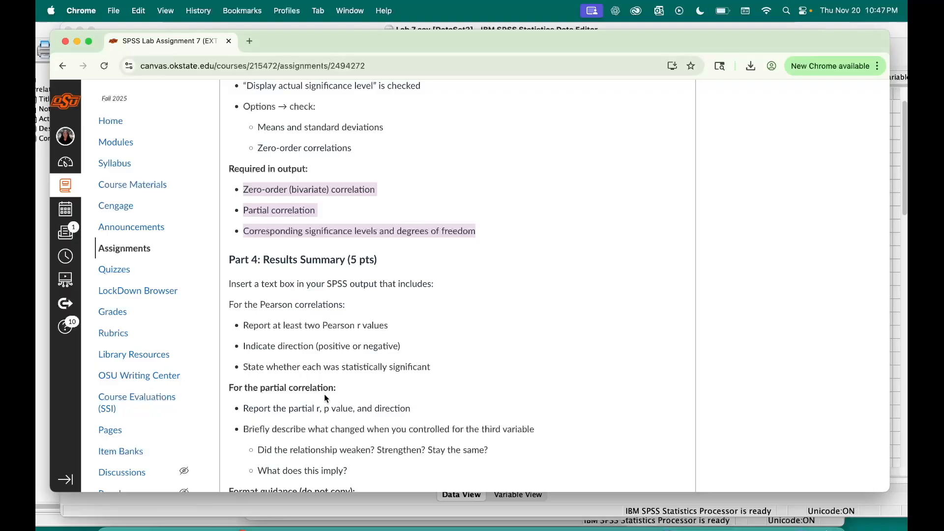
{"action": "scroll", "coordinate": [324, 398], "scroll_direction": "down", "scroll_amount": 3}
{"action": "left_click_drag", "start_coordinate": [227, 204], "coordinate": [461, 392]}
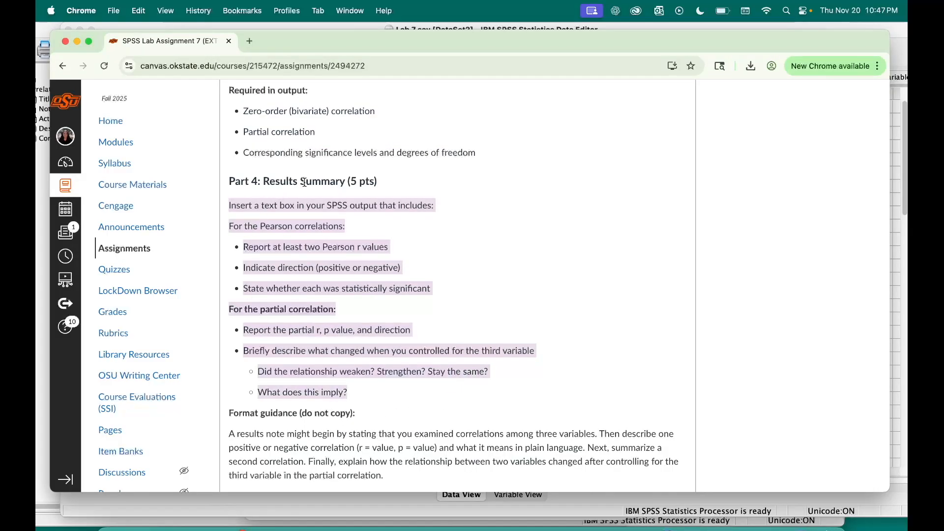
{"action": "scroll", "coordinate": [399, 403], "scroll_direction": "down", "scroll_amount": 3}
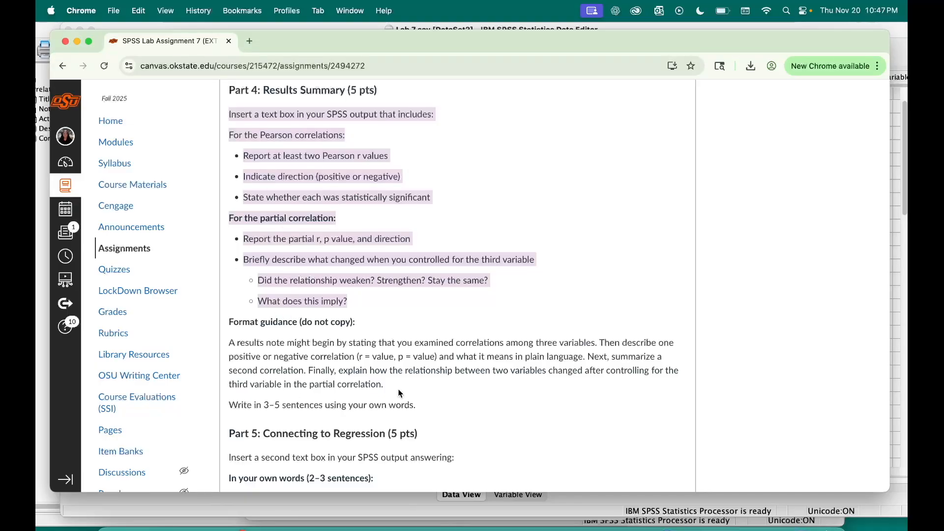
{"action": "left_click_drag", "start_coordinate": [400, 387], "coordinate": [226, 348]}
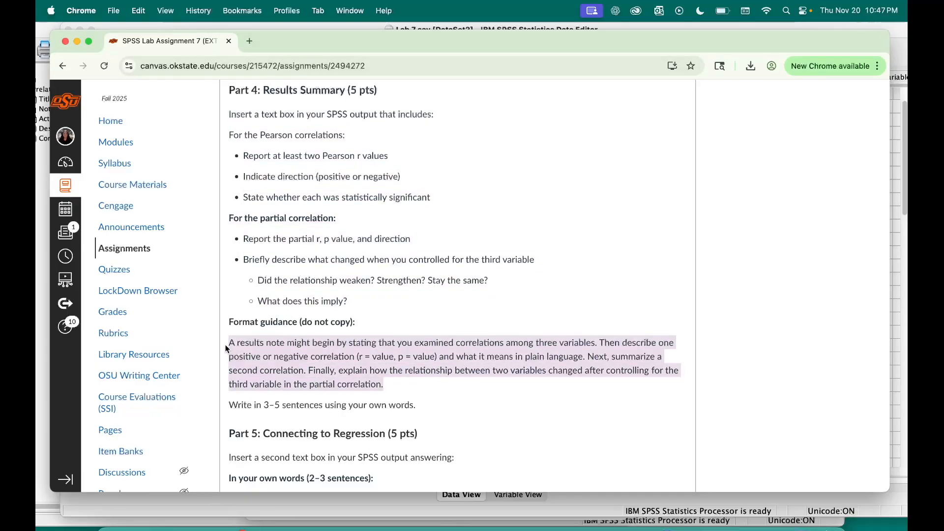
Step: Review the Part 5 regression question, highlighting the whole section, and read the What to Submit list
{"action": "scroll", "coordinate": [310, 364], "scroll_direction": "down", "scroll_amount": 2}
{"action": "scroll", "coordinate": [324, 364], "scroll_direction": "down", "scroll_amount": 2}
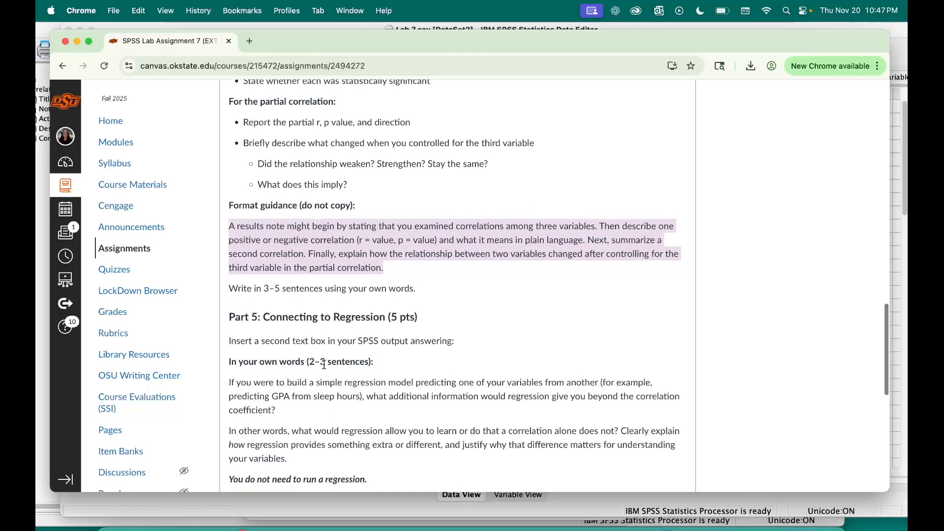
{"action": "scroll", "coordinate": [290, 328], "scroll_direction": "down", "scroll_amount": 3}
{"action": "left_click", "coordinate": [227, 224]}
{"action": "left_click_drag", "start_coordinate": [228, 224], "coordinate": [415, 378]}
{"action": "scroll", "coordinate": [415, 378], "scroll_direction": "down", "scroll_amount": 2}
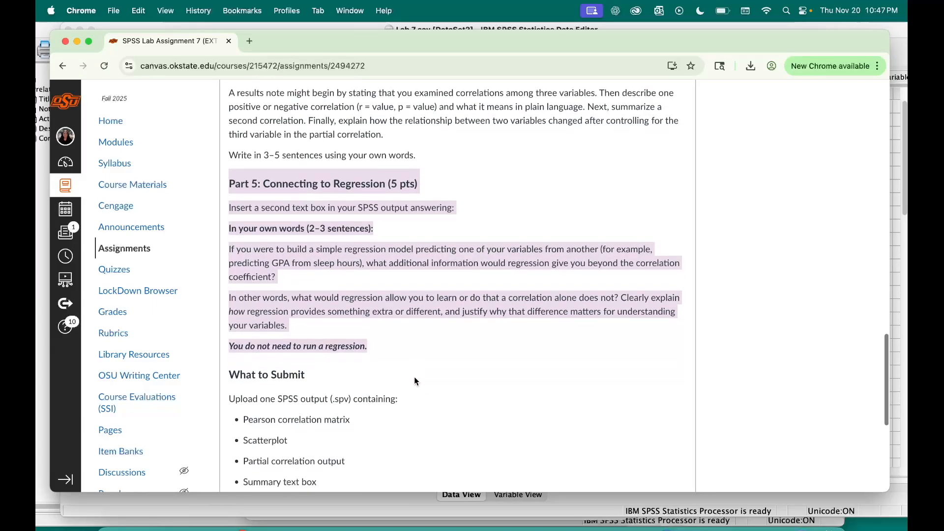
{"action": "left_click", "coordinate": [425, 331]}
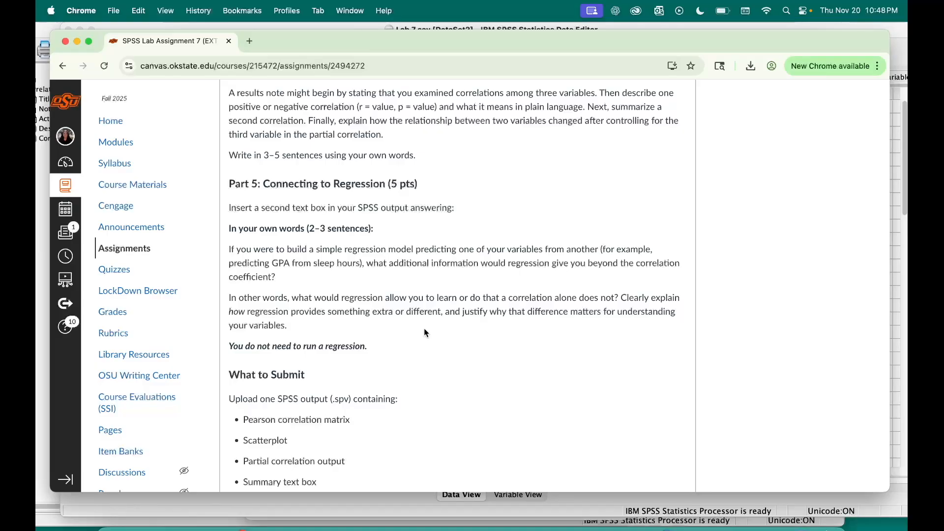
{"action": "scroll", "coordinate": [426, 333], "scroll_direction": "down", "scroll_amount": 5}
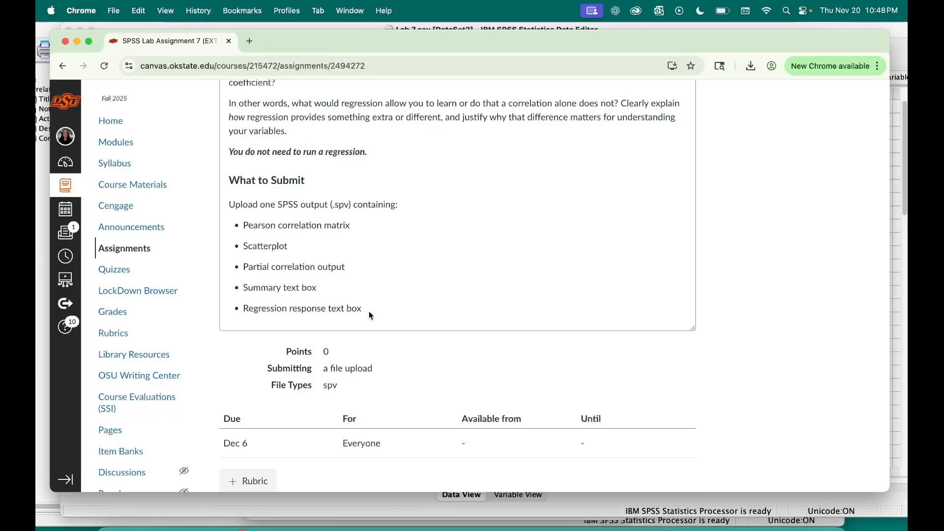
Step: Highlight the What to Submit list, and review the assignment from its beginning, including the Part 1 Pearson correlation requirements
{"action": "left_click_drag", "start_coordinate": [370, 313], "coordinate": [224, 204]}
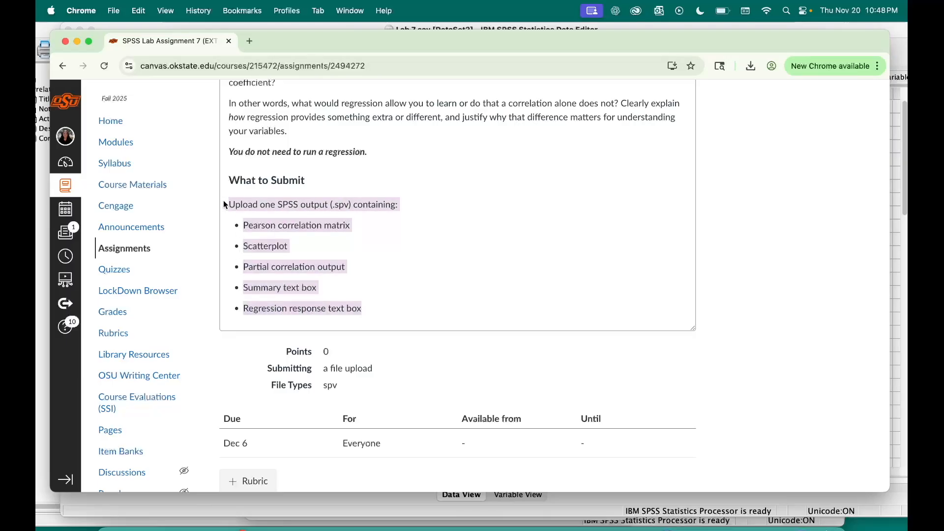
{"action": "scroll", "coordinate": [224, 201], "scroll_direction": "up", "scroll_amount": 20}
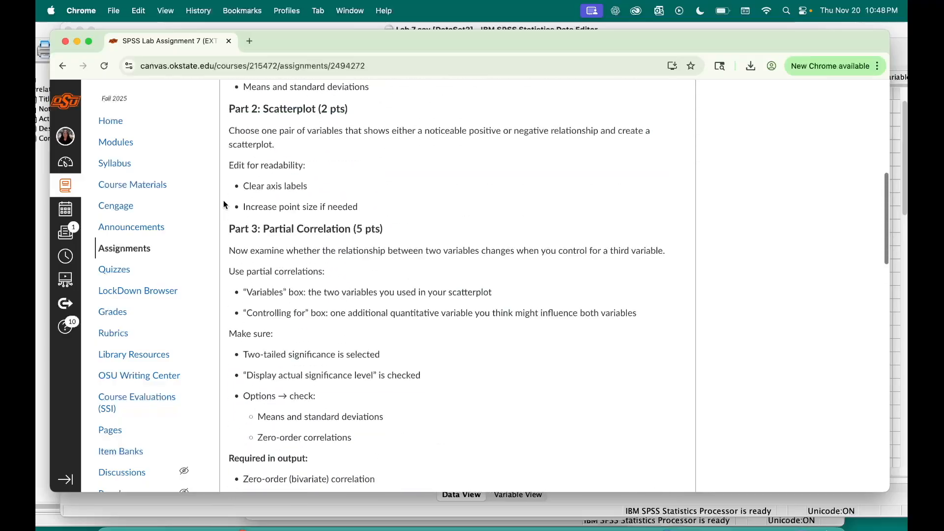
{"action": "scroll", "coordinate": [224, 204], "scroll_direction": "up", "scroll_amount": 1}
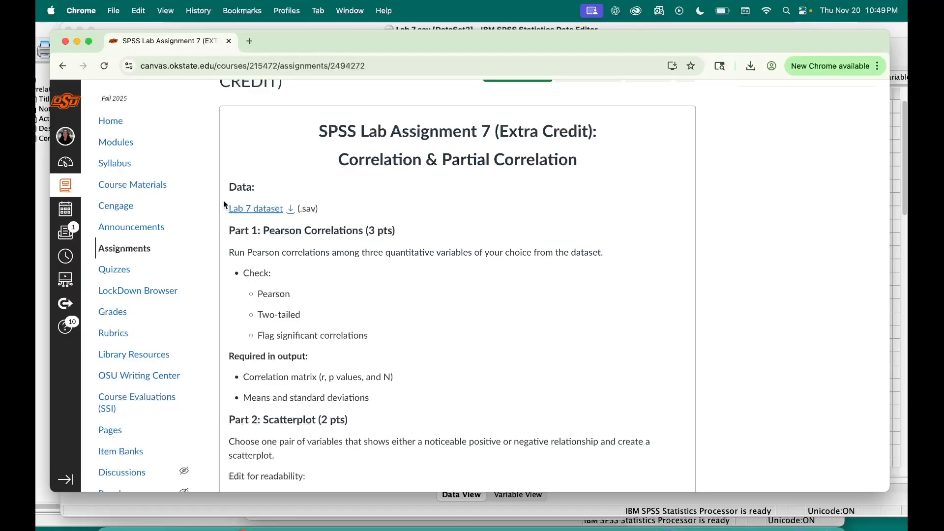
{"action": "scroll", "coordinate": [223, 200], "scroll_direction": "up", "scroll_amount": 2}
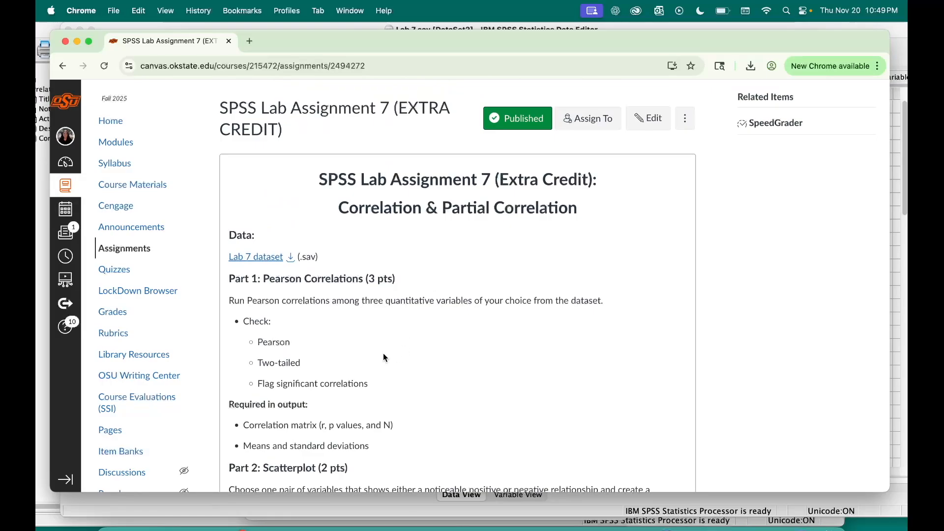
{"action": "scroll", "coordinate": [382, 353], "scroll_direction": "down", "scroll_amount": 3}
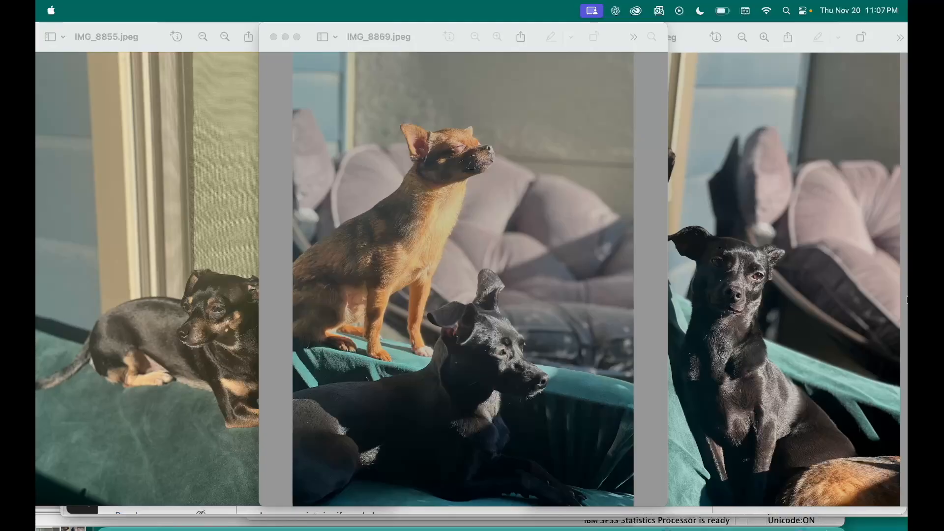
Step: Switch to Preview and view the dog photos IMG_8861, IMG_8869 and IMG_8855 in turn, ending with IMG_8869 in front
{"action": "left_click", "coordinate": [881, 354]}
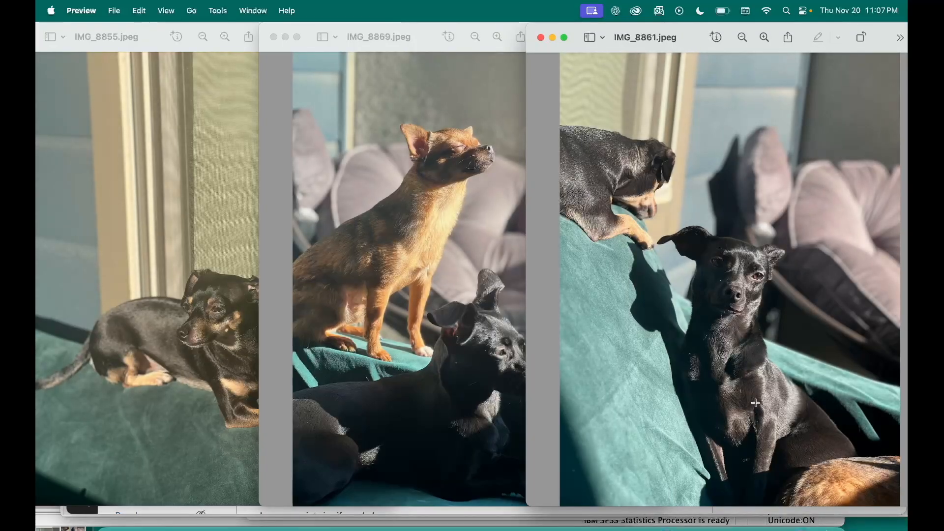
{"action": "left_click", "coordinate": [437, 486]}
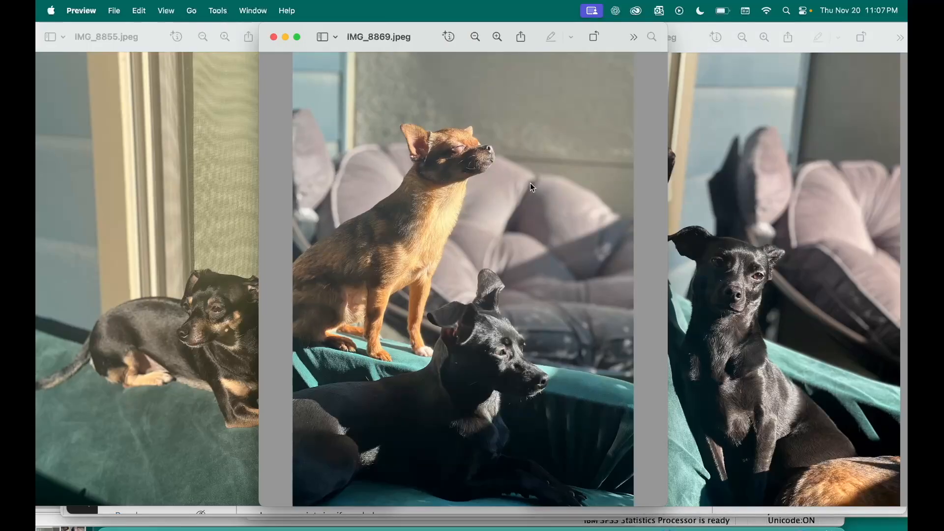
{"action": "left_click", "coordinate": [225, 261]}
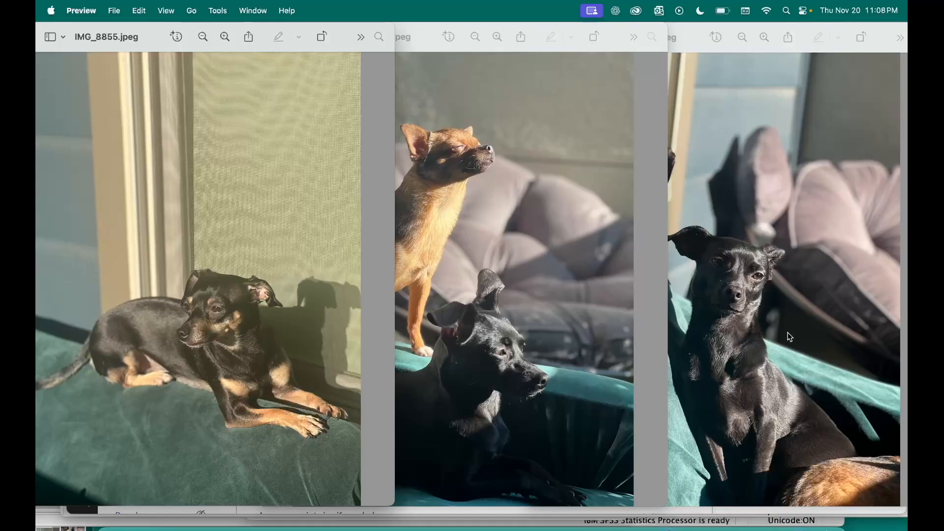
{"action": "left_click", "coordinate": [740, 229]}
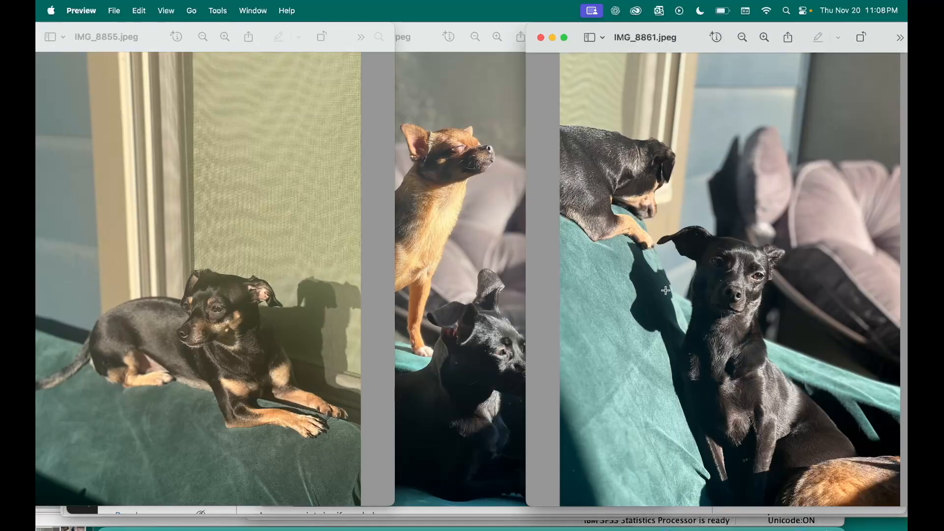
{"action": "left_click", "coordinate": [192, 300]}
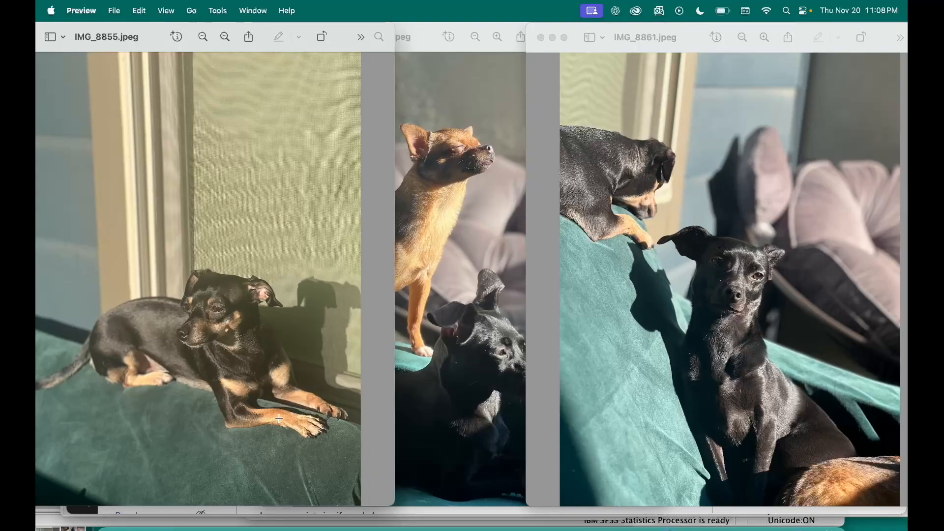
{"action": "left_click", "coordinate": [476, 376]}
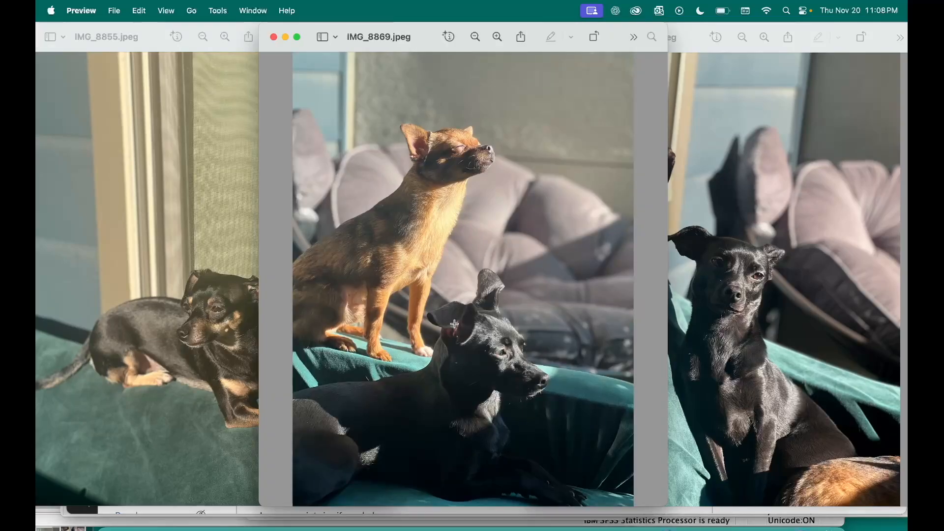